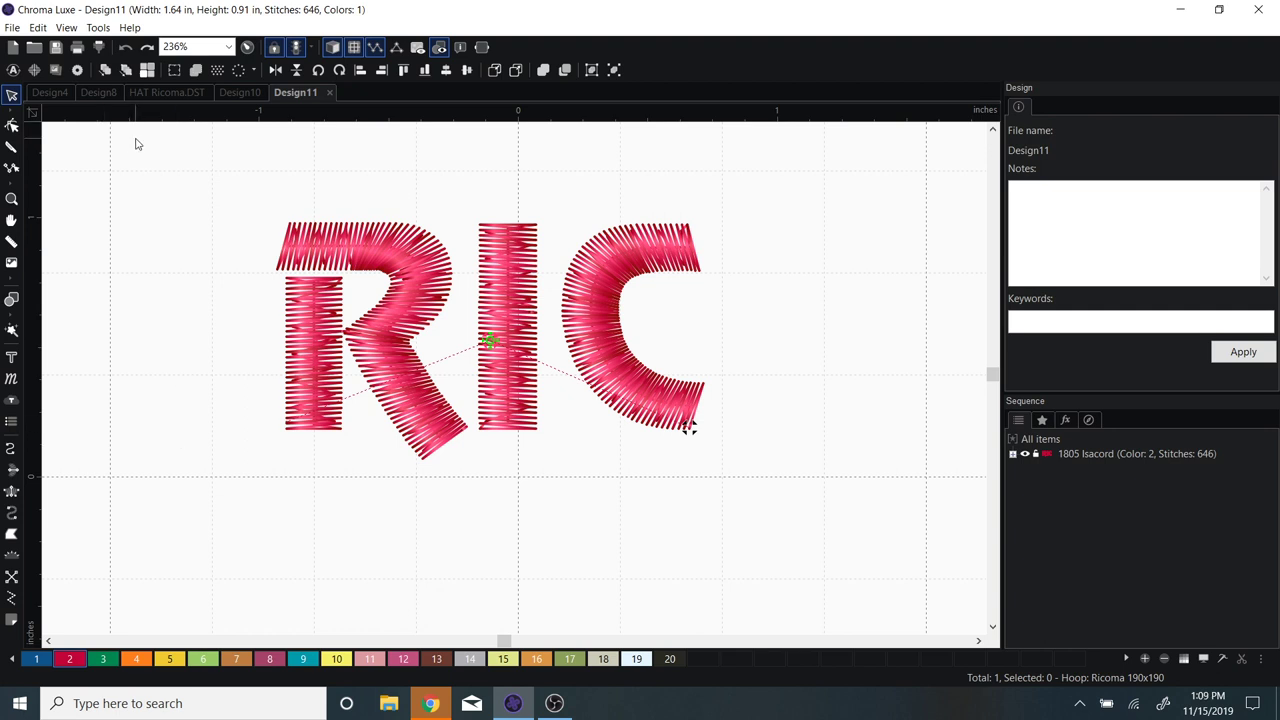
Step: Change the underlay of the RIC lettering from Parallel to Center Line
click(11, 95)
click(400, 250)
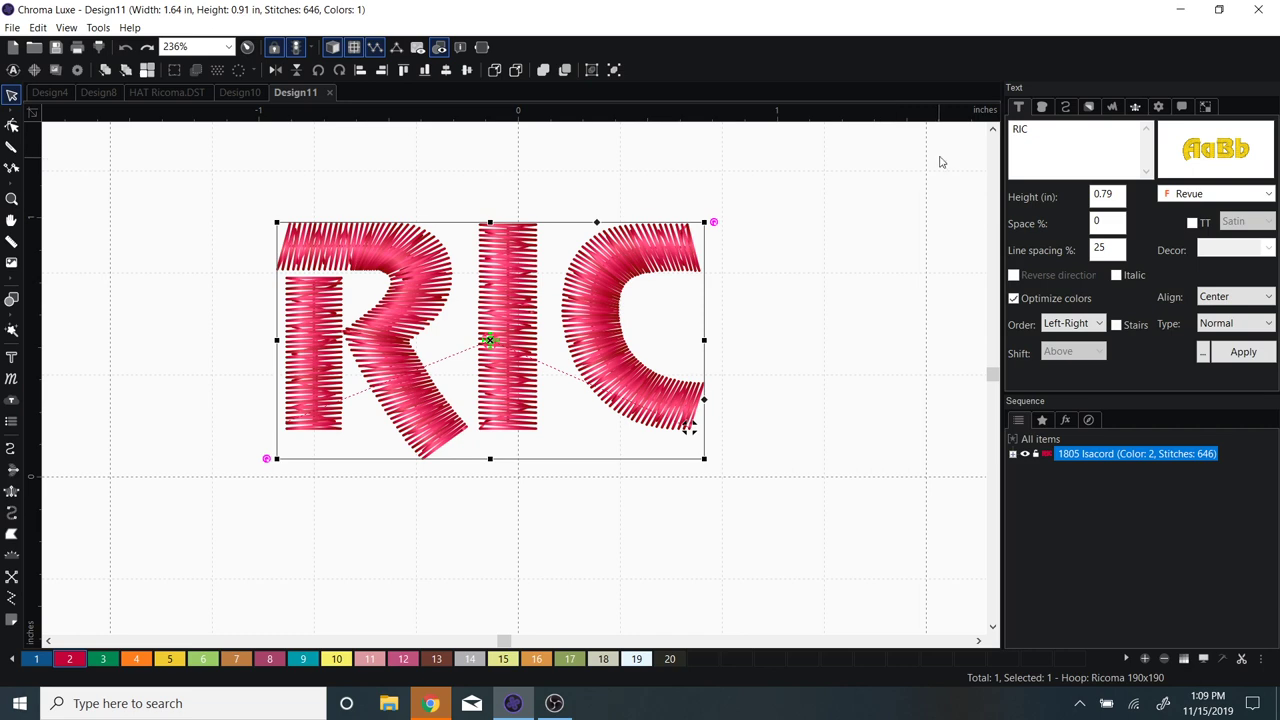
click(1065, 107)
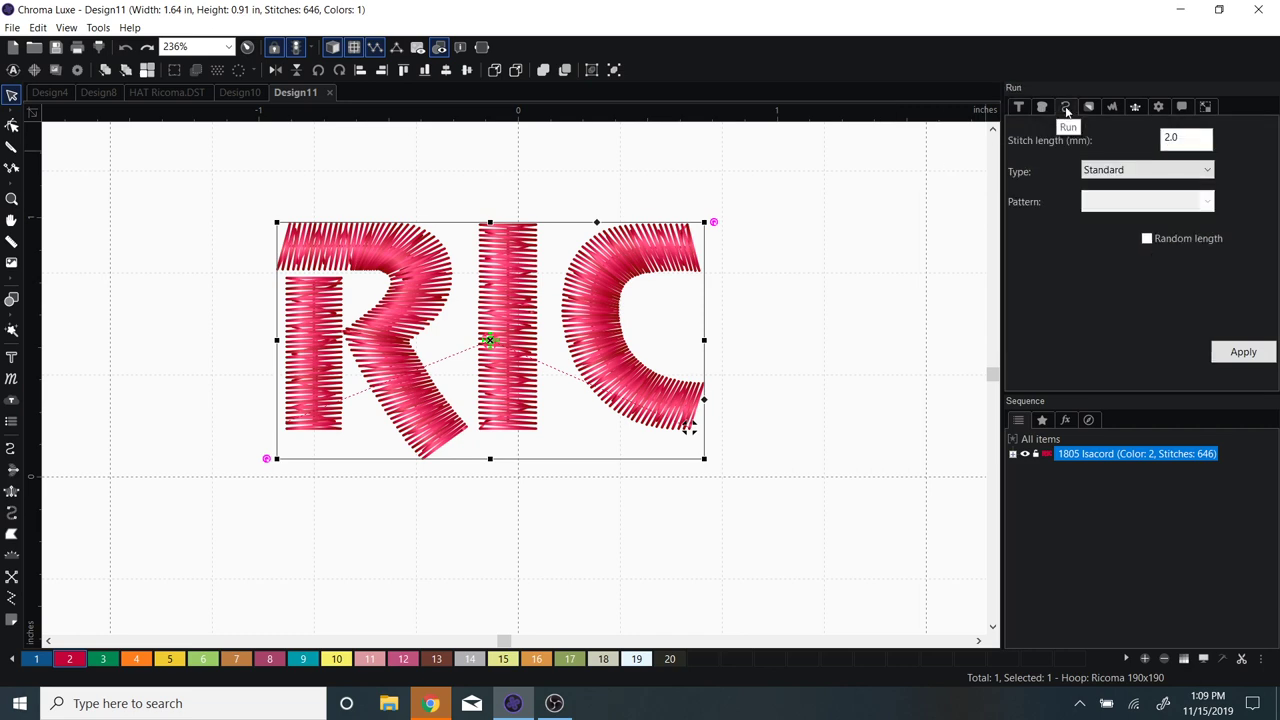
click(1088, 107)
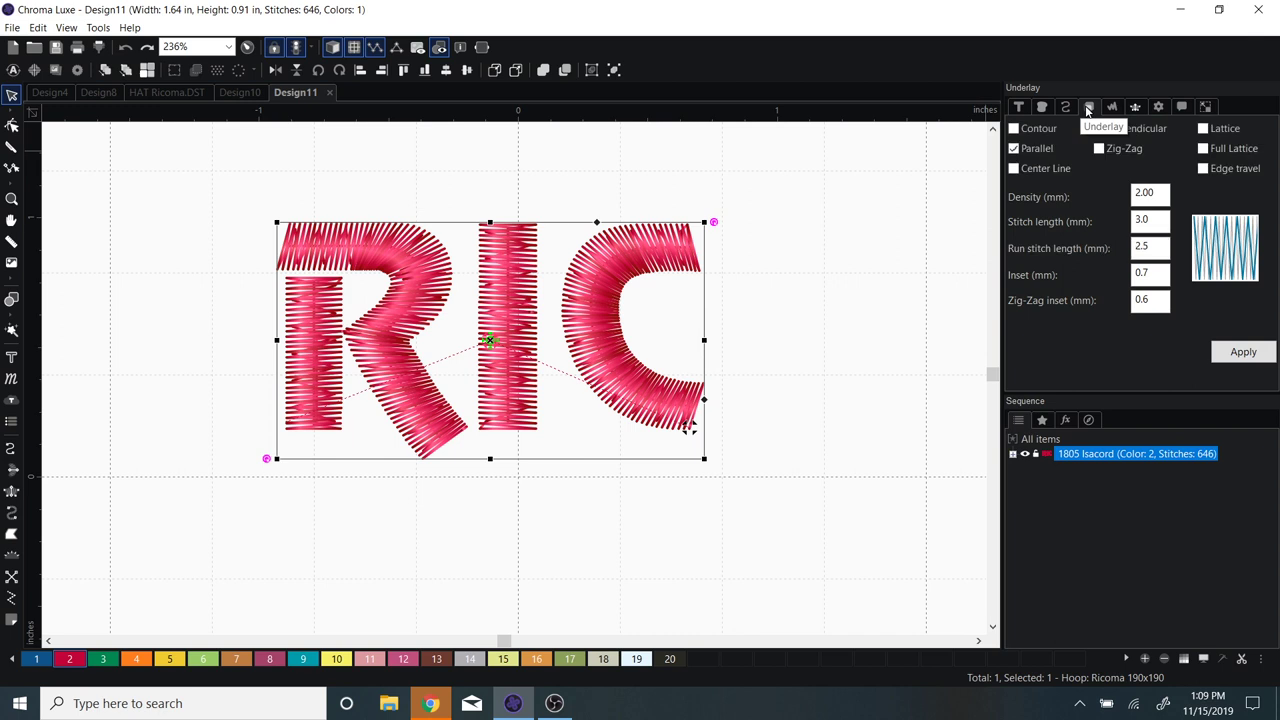
click(1041, 149)
click(1043, 169)
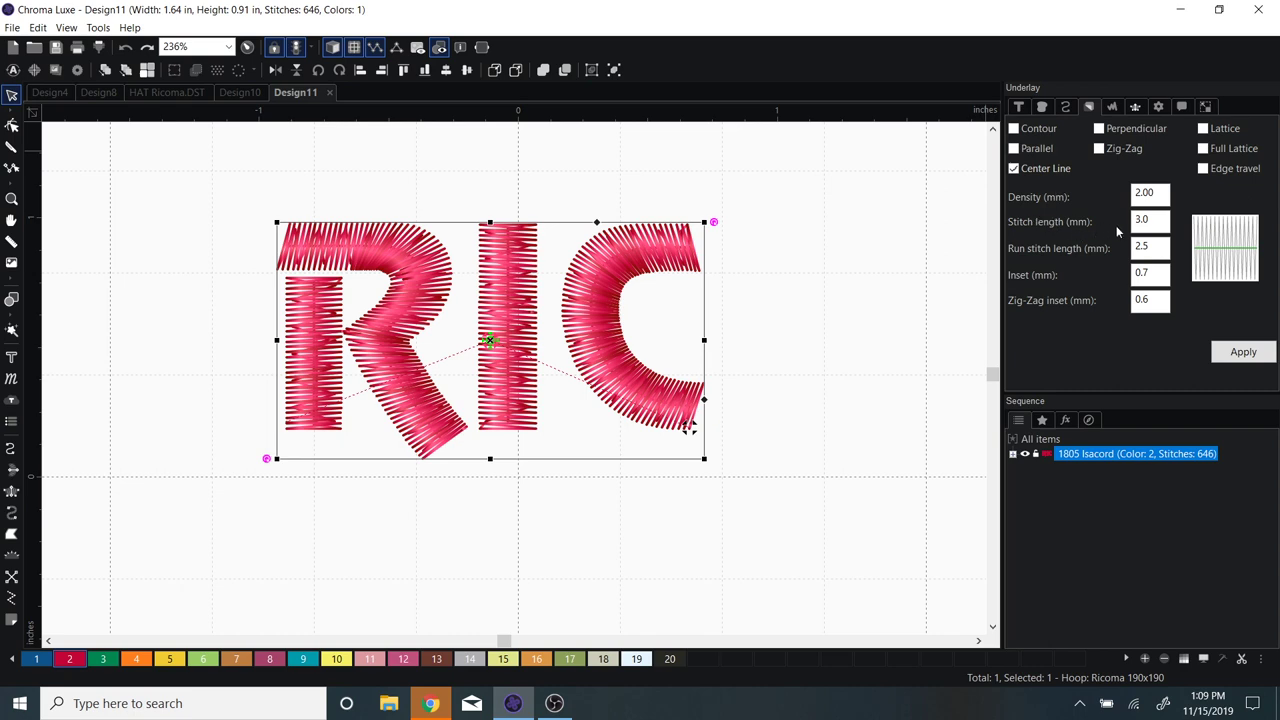
Step: Set the lettering's underlay stitch length to 4 mm, apply it and deselect the text
drag(1164, 221, 1108, 222)
text(4)
key(Tab)
key(Return)
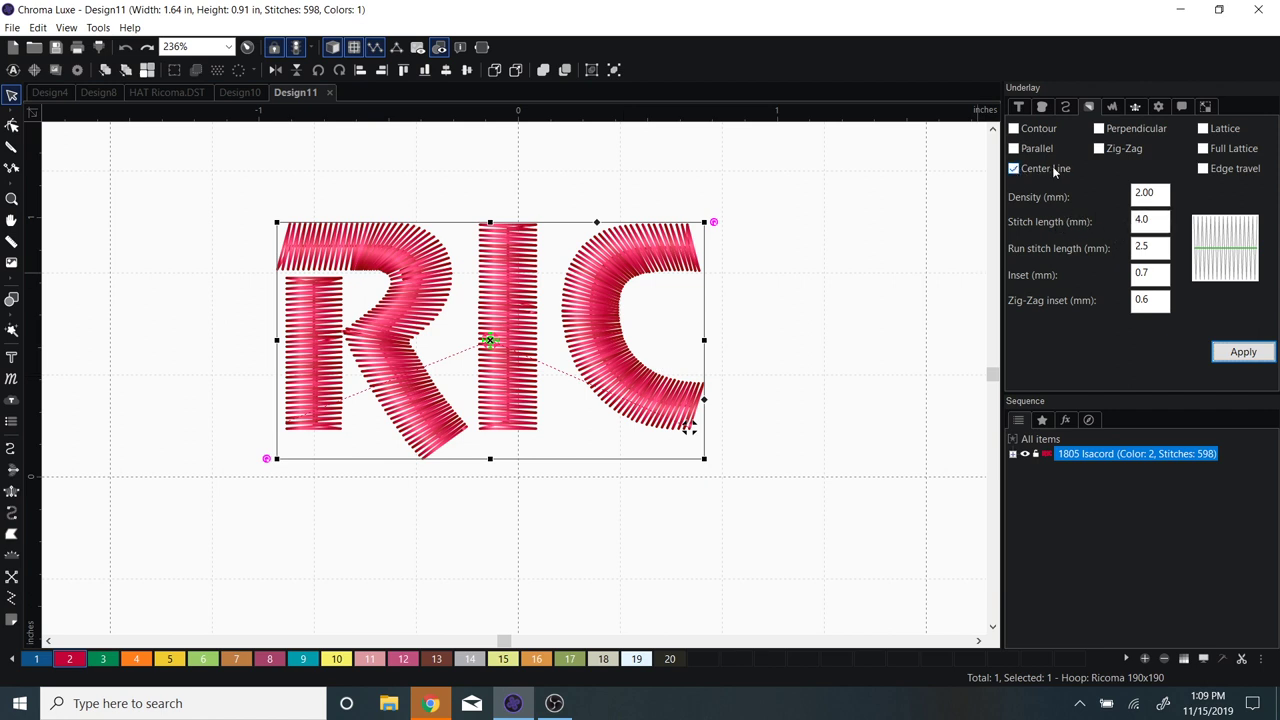
click(1021, 107)
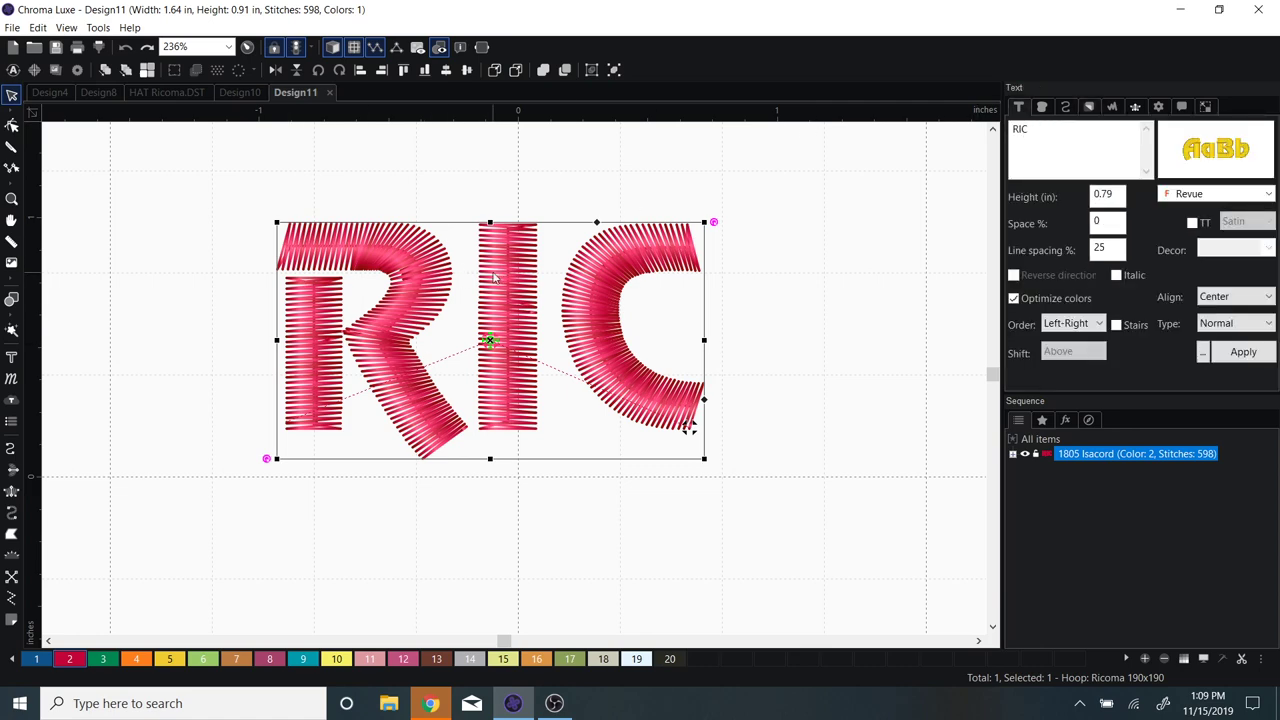
click(516, 202)
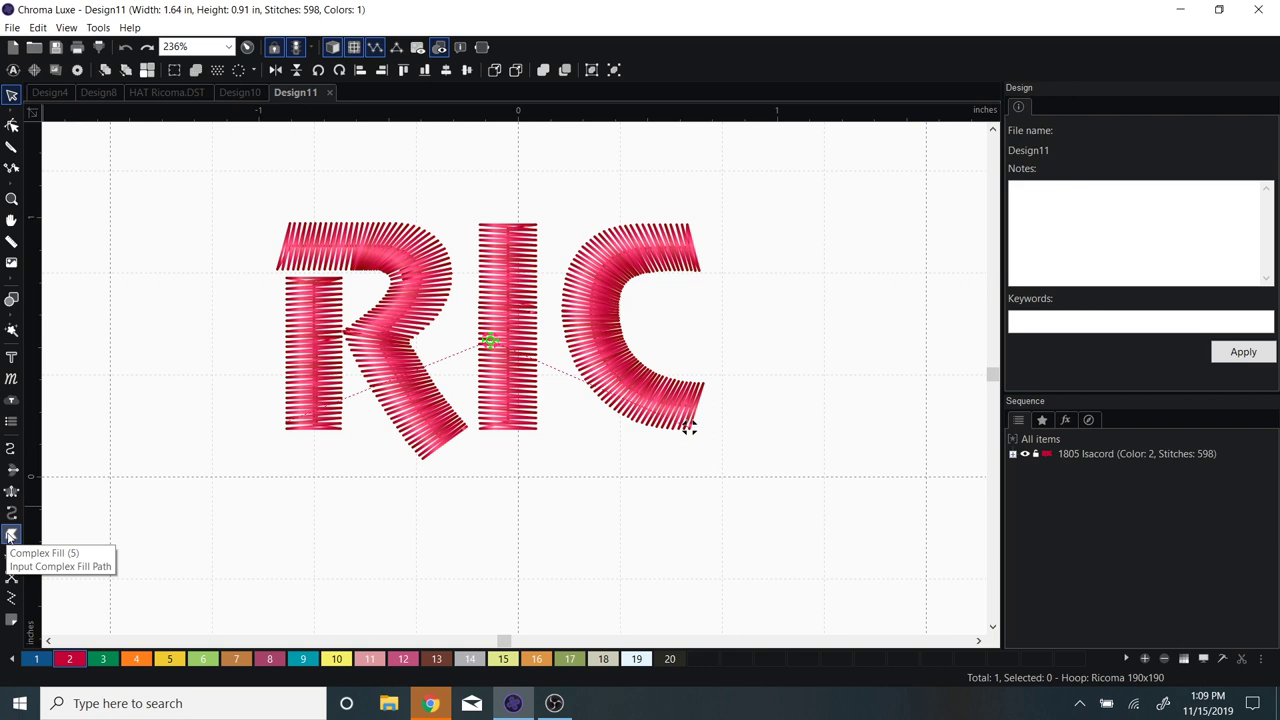
Step: Draw a closed satin trapezoid over the upper end of the I, about 0.22 in wide at the top and 0.14 in at the bottom
click(12, 472)
scroll(555, 385, up, 1)
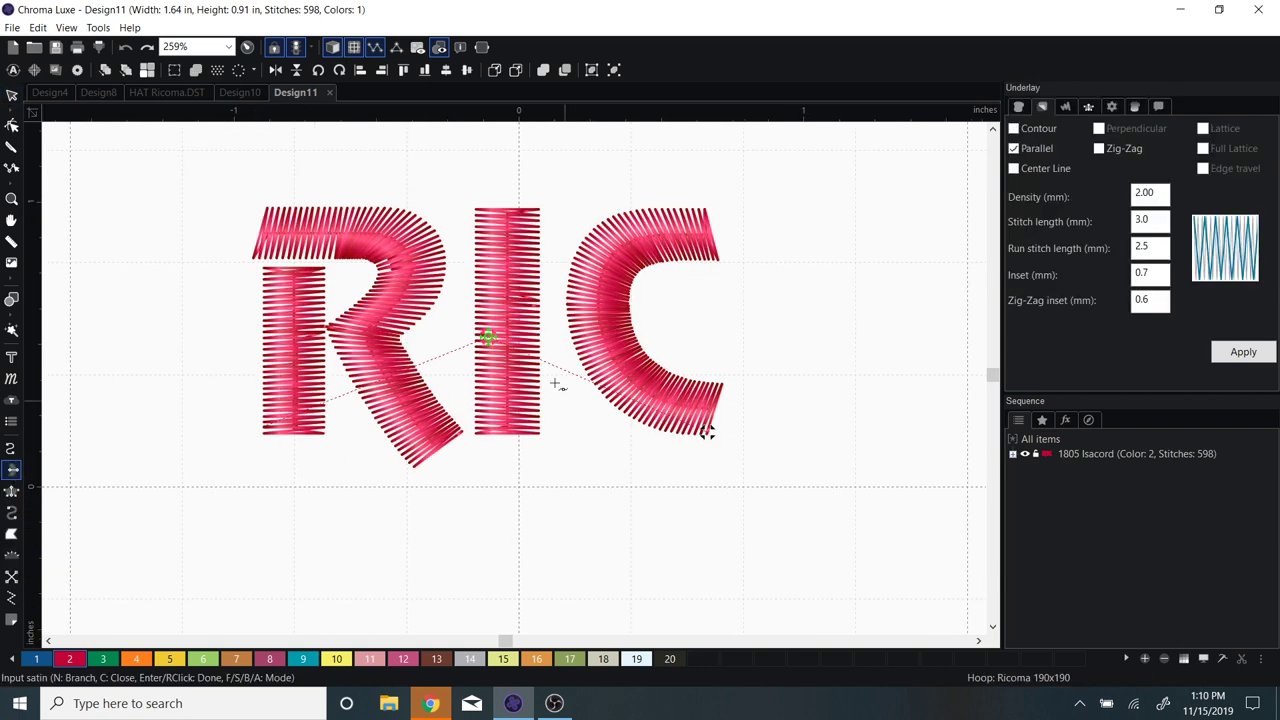
click(477, 209)
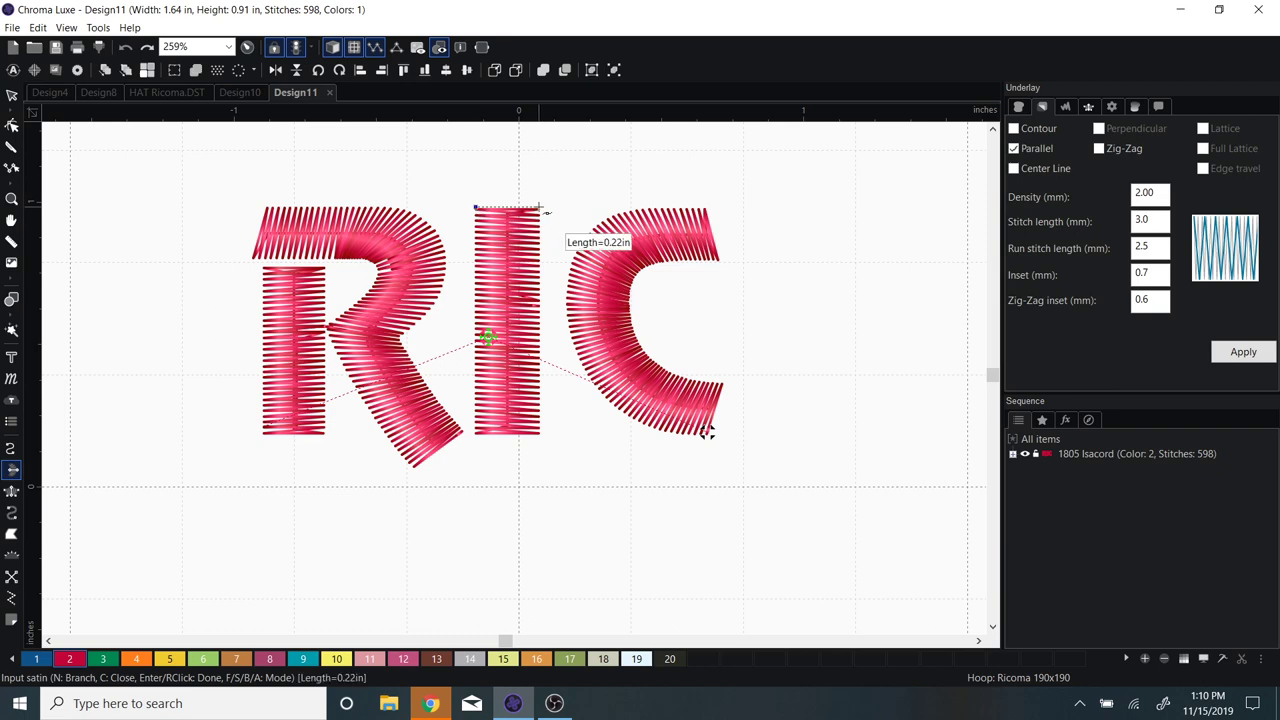
click(488, 236)
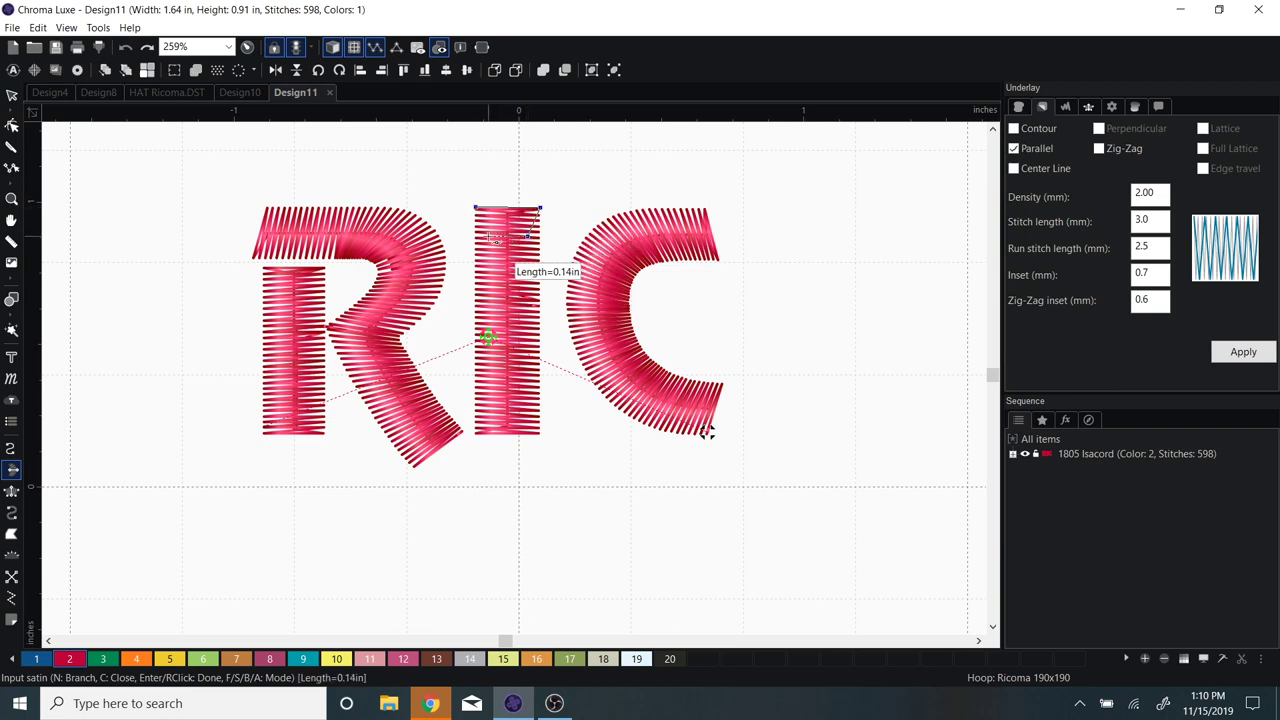
click(475, 208)
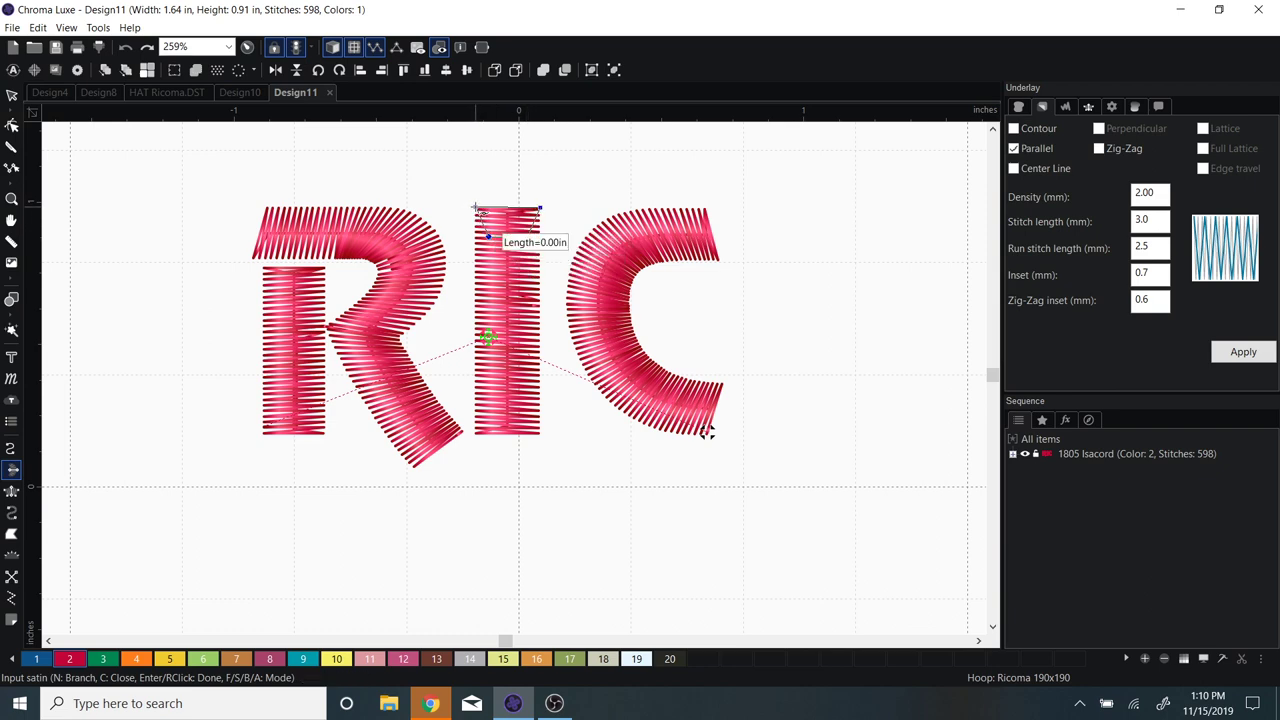
key(Return)
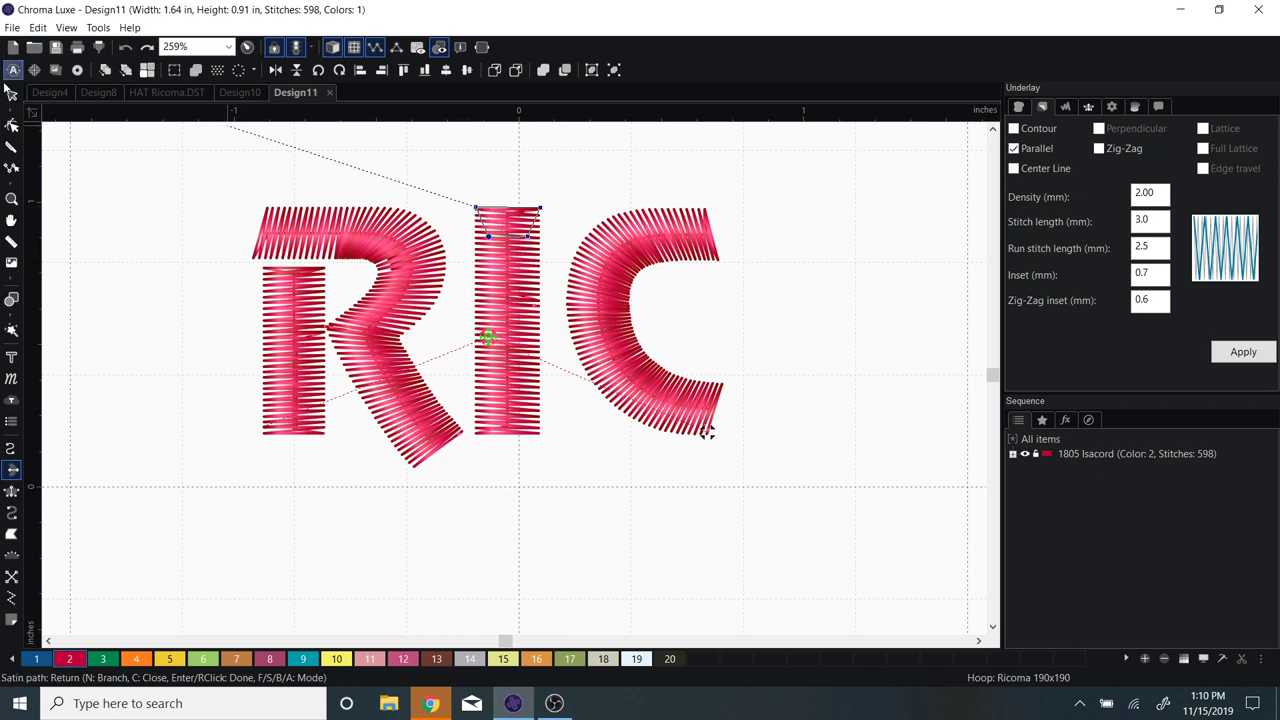
click(11, 95)
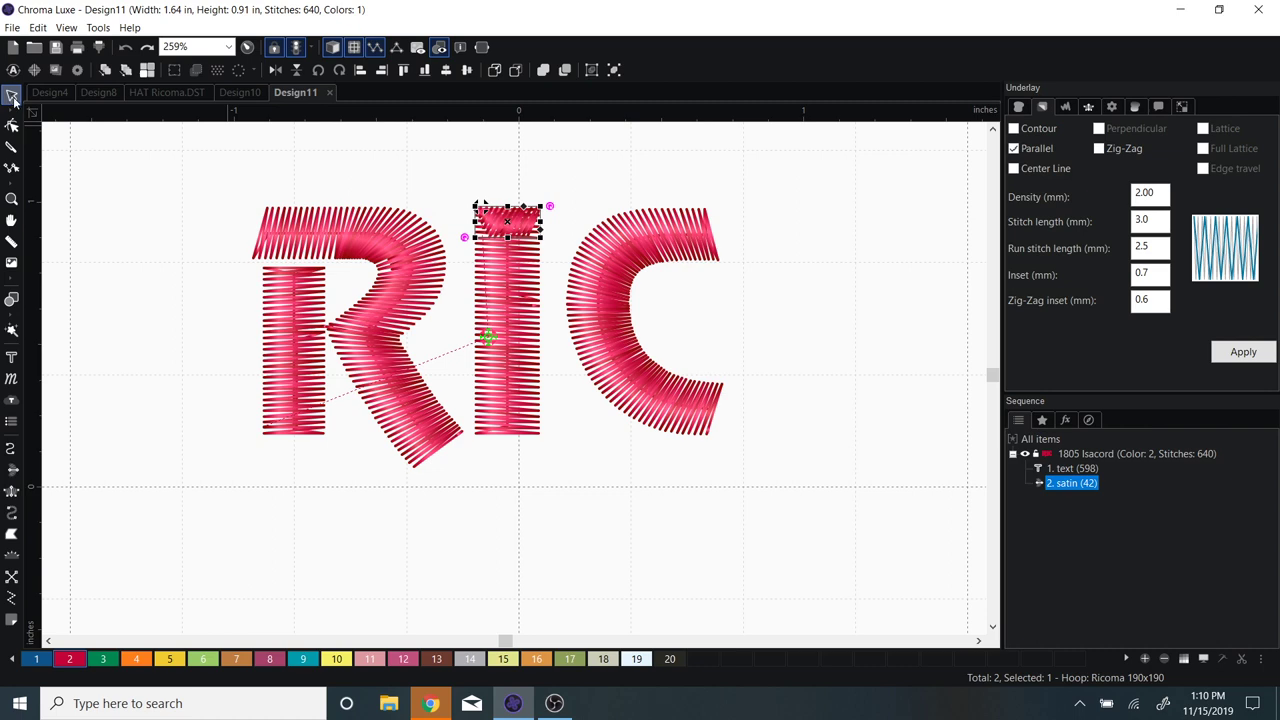
Step: Move the satin trapezoid off the I into the empty space between the I and C tops, and try to set its fill density to 0.6 mm
drag(541, 206, 595, 216)
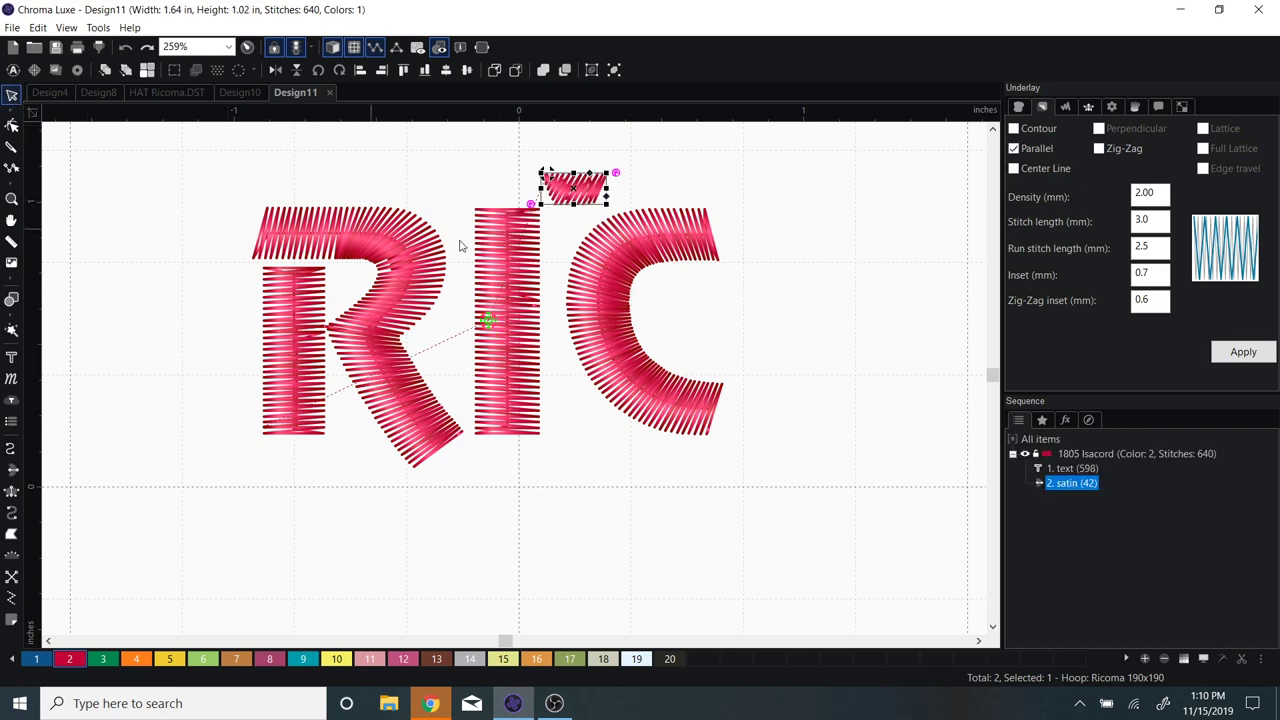
click(1020, 107)
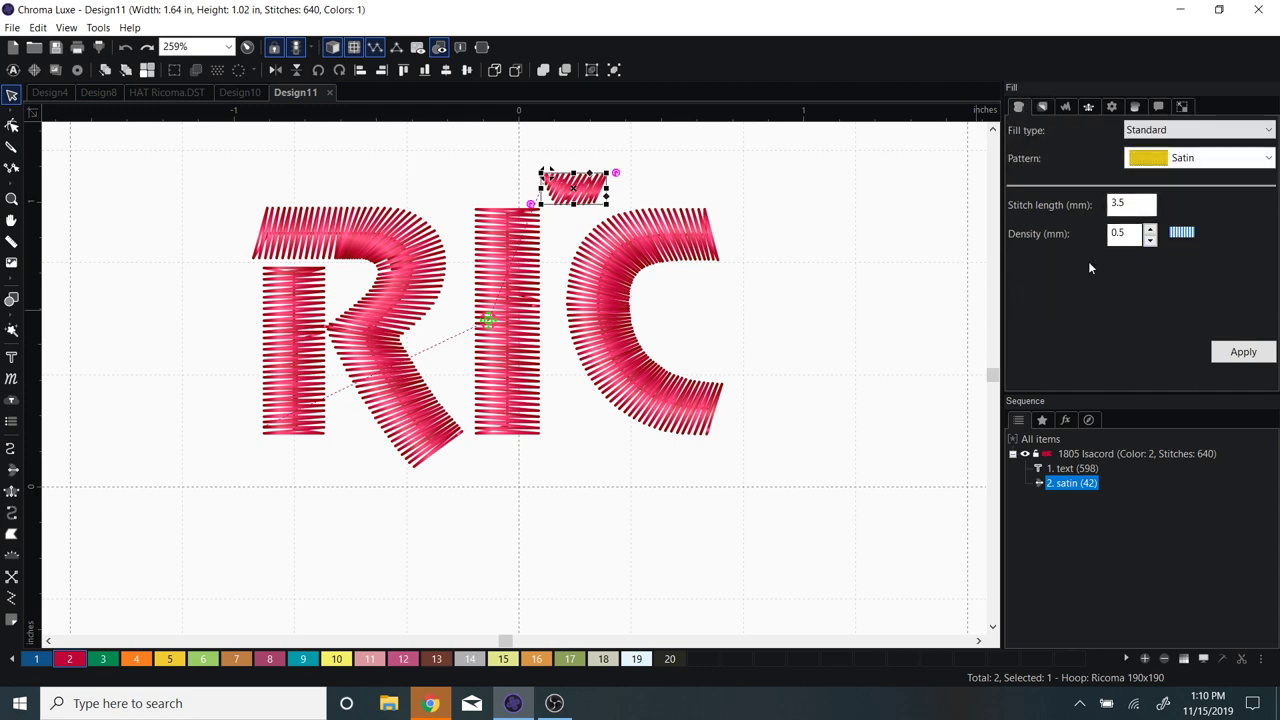
double_click(1120, 231)
text(0.6)
Step: Add a vertical angle line across the satin trapezoid and recolor the shape with thread color 4 (orange)
click(12, 125)
scroll(577, 190, up, 2)
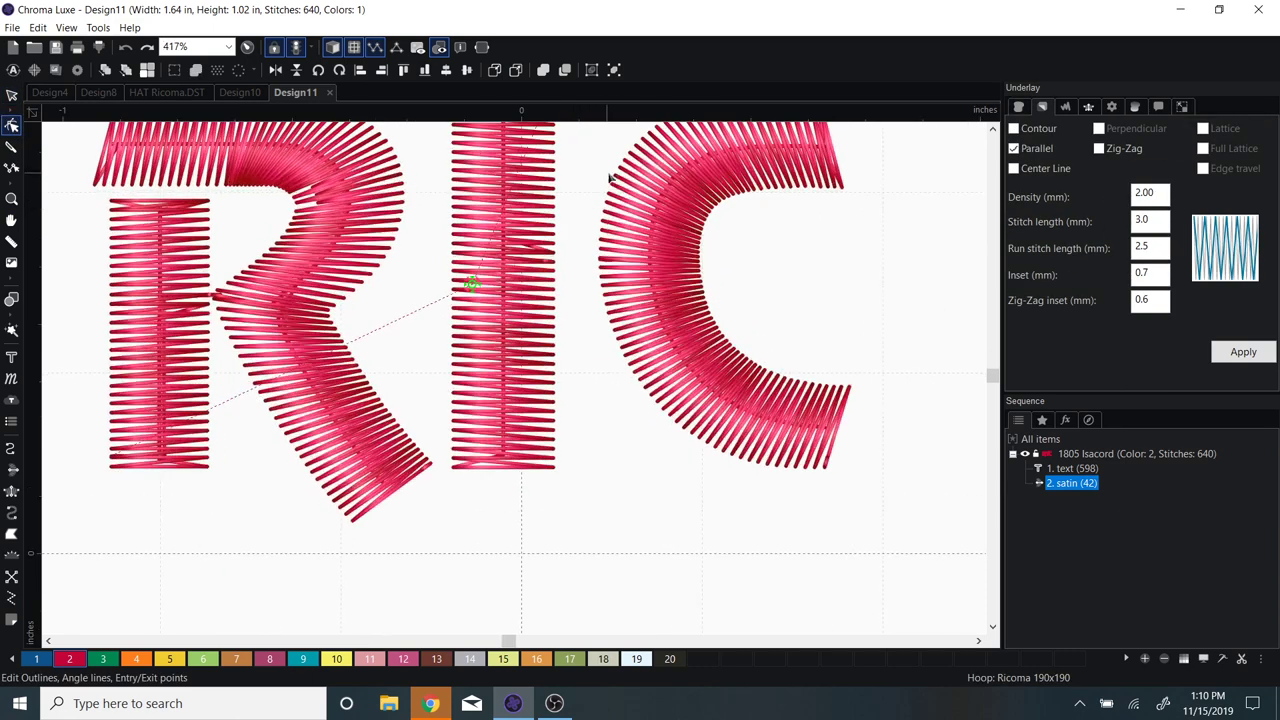
drag(599, 173, 621, 333)
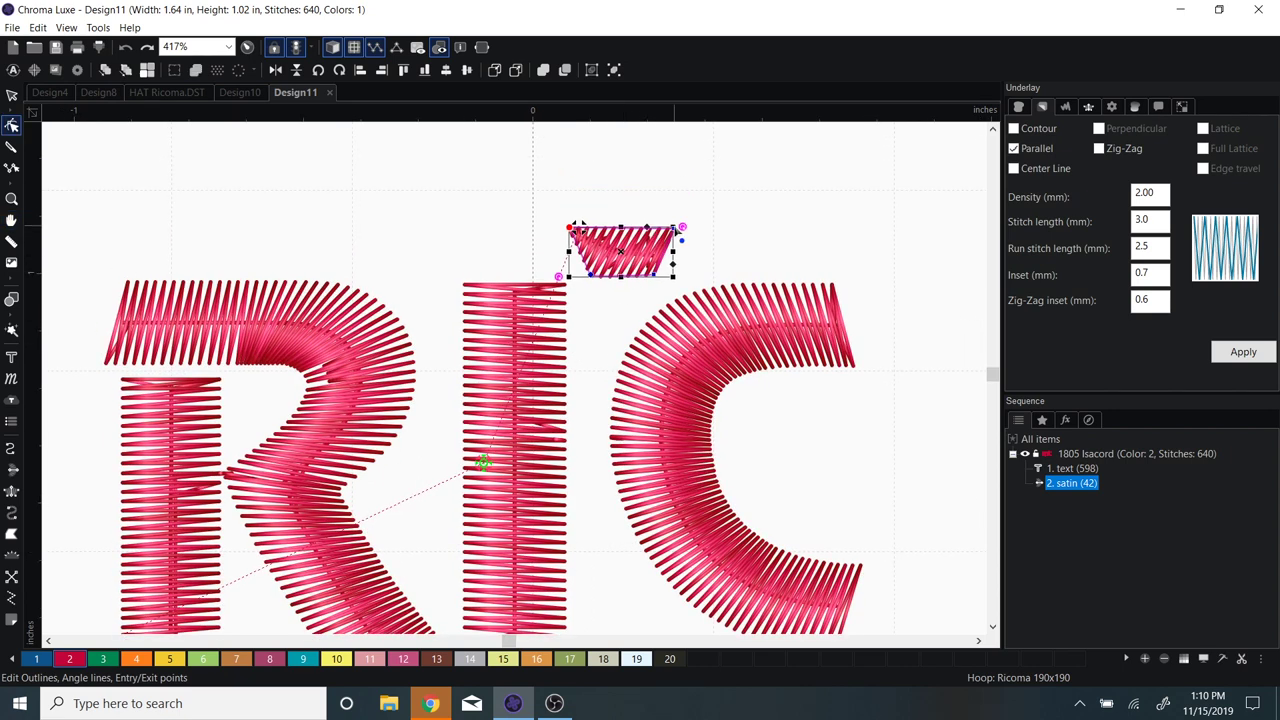
right_click(672, 230)
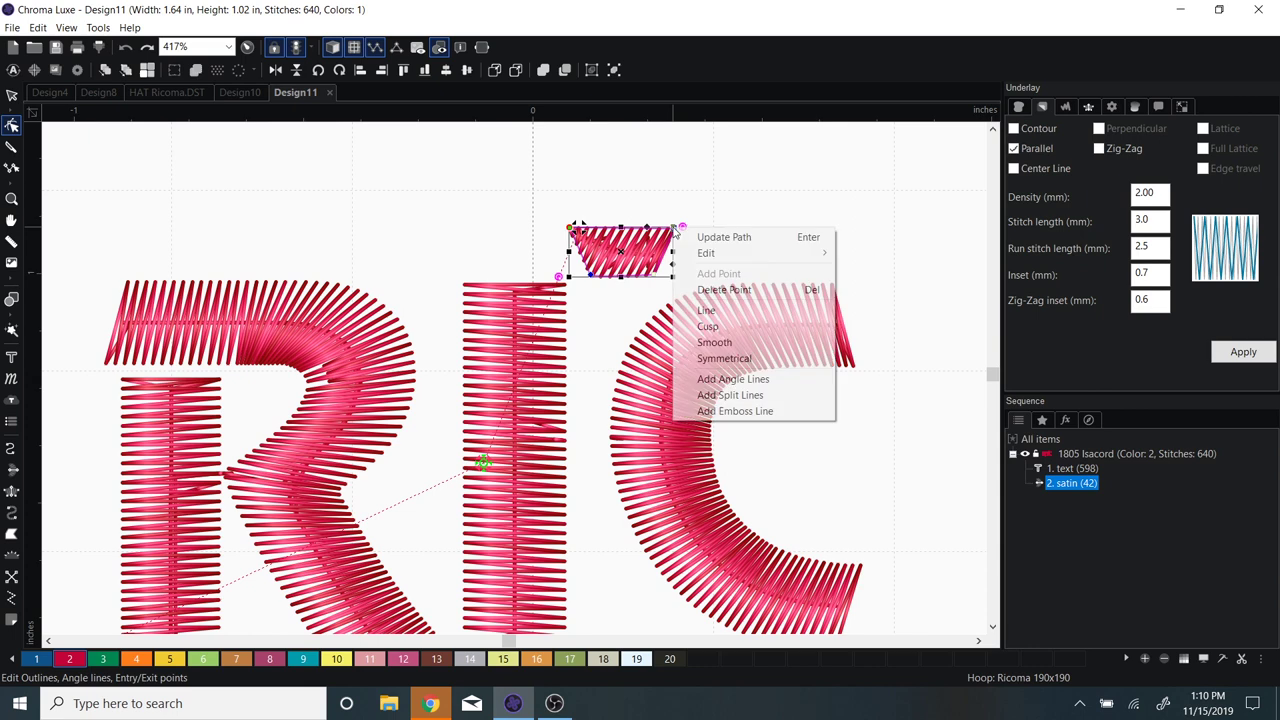
click(757, 383)
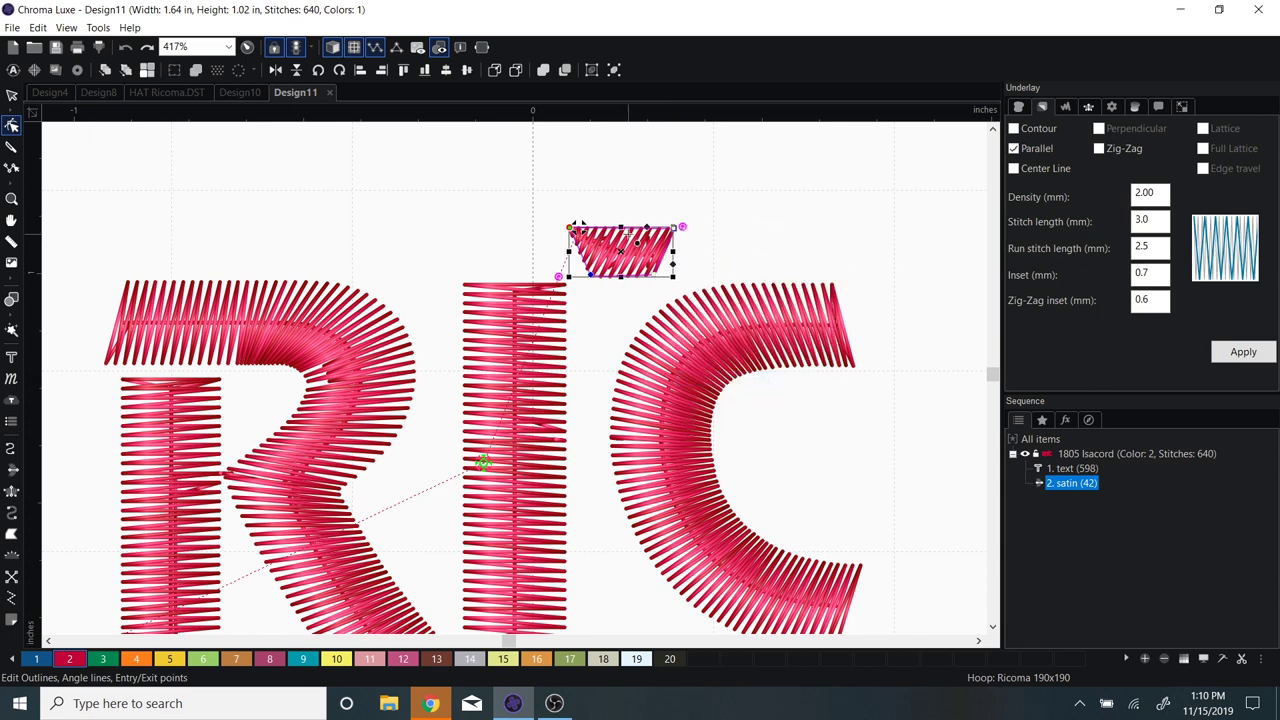
drag(628, 228, 632, 283)
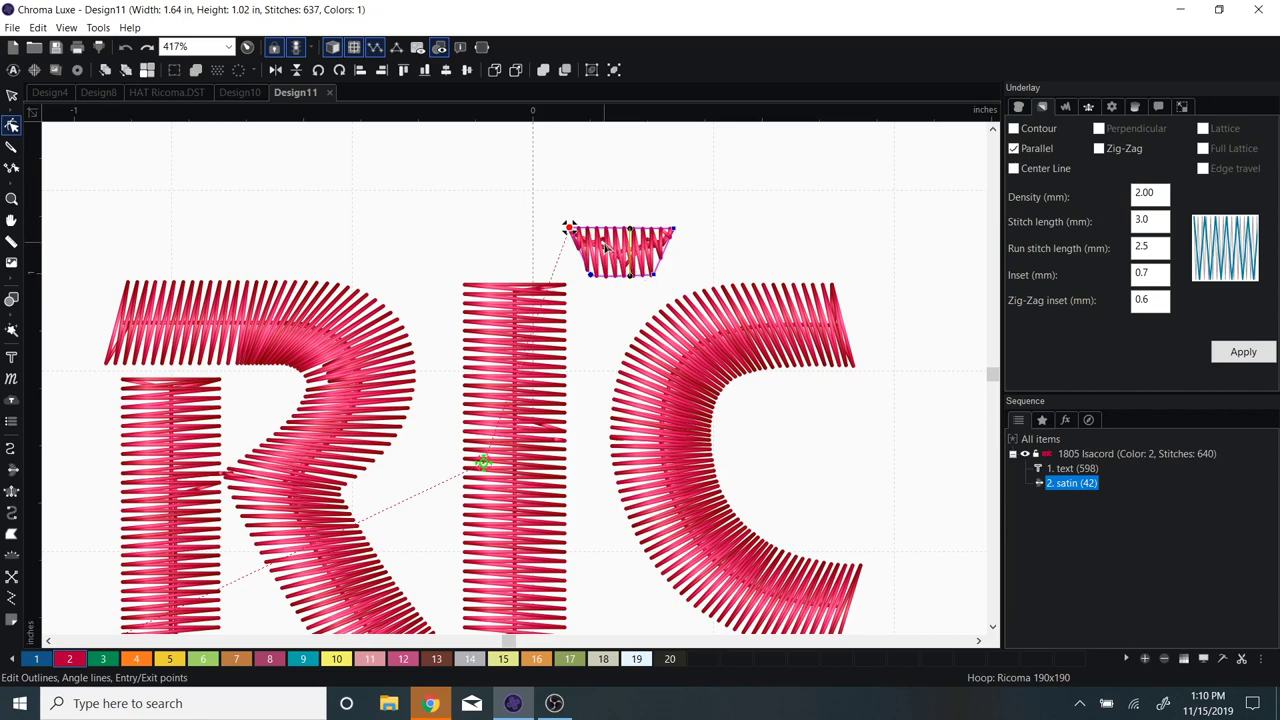
click(138, 660)
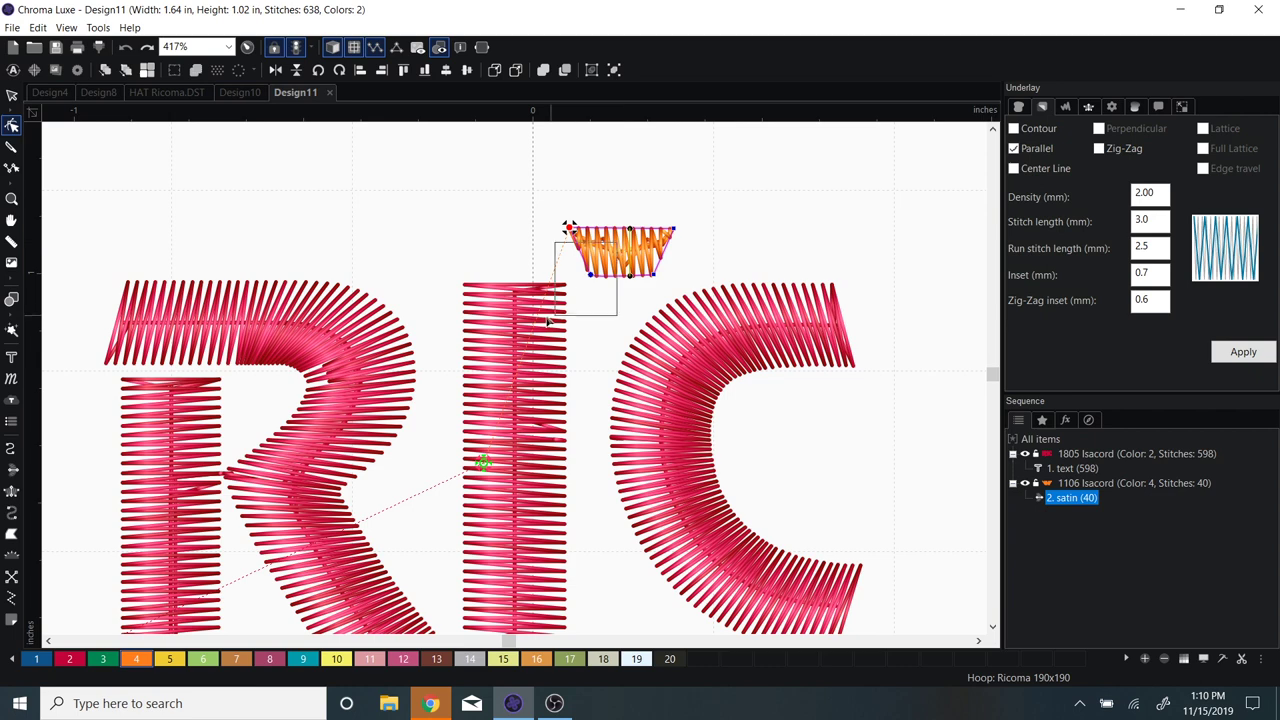
Step: Move the orange satin trapezoid back onto the upper end of the I and send it before the lettering in the stitch sequence
click(13, 95)
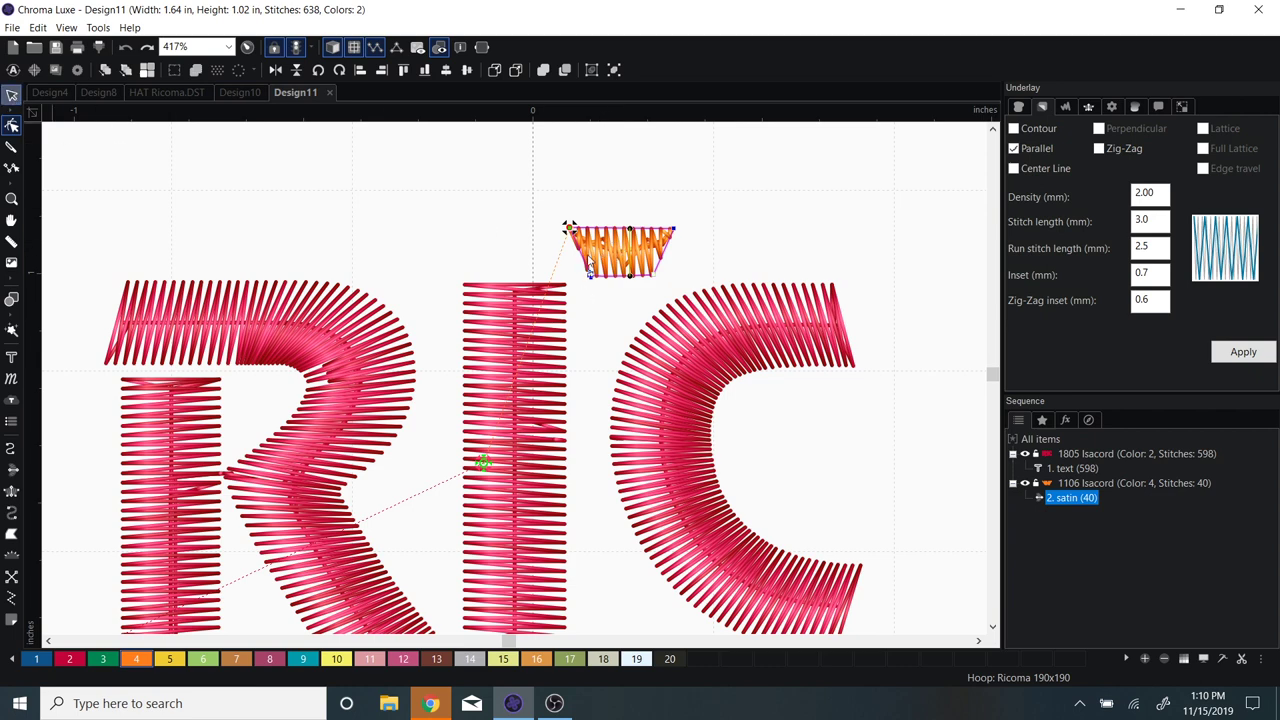
click(603, 249)
drag(612, 248, 508, 285)
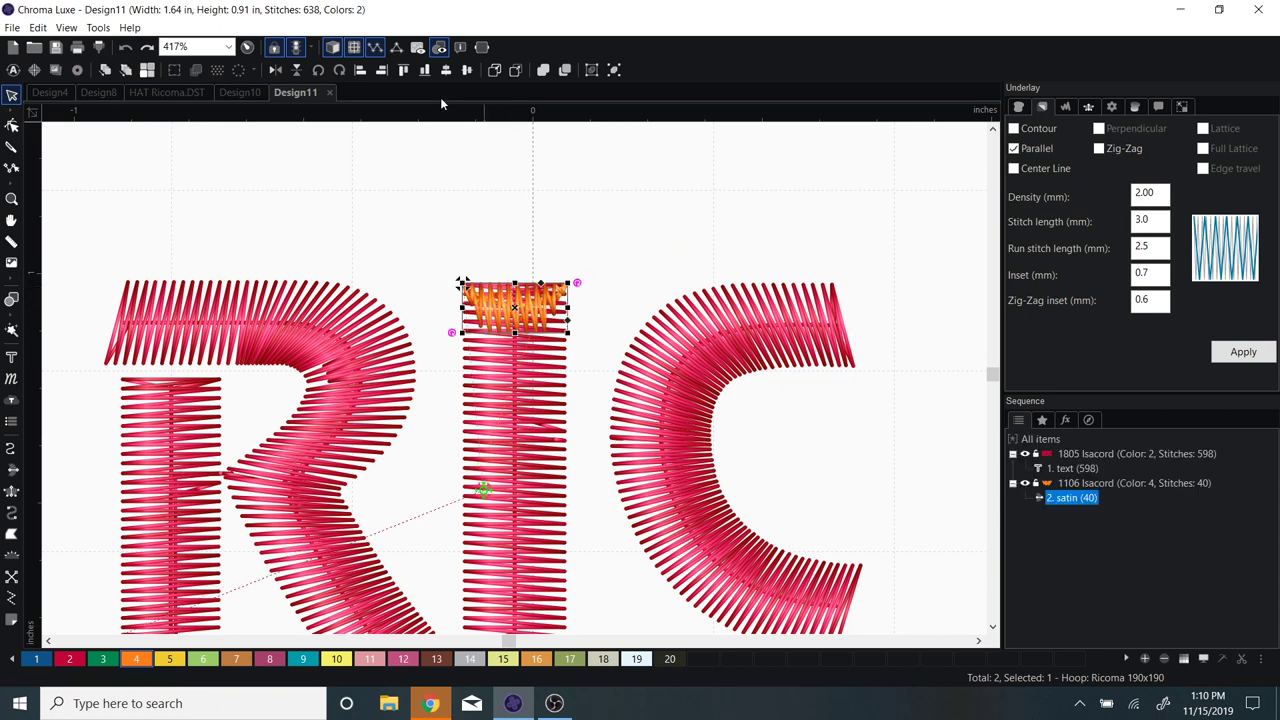
click(516, 70)
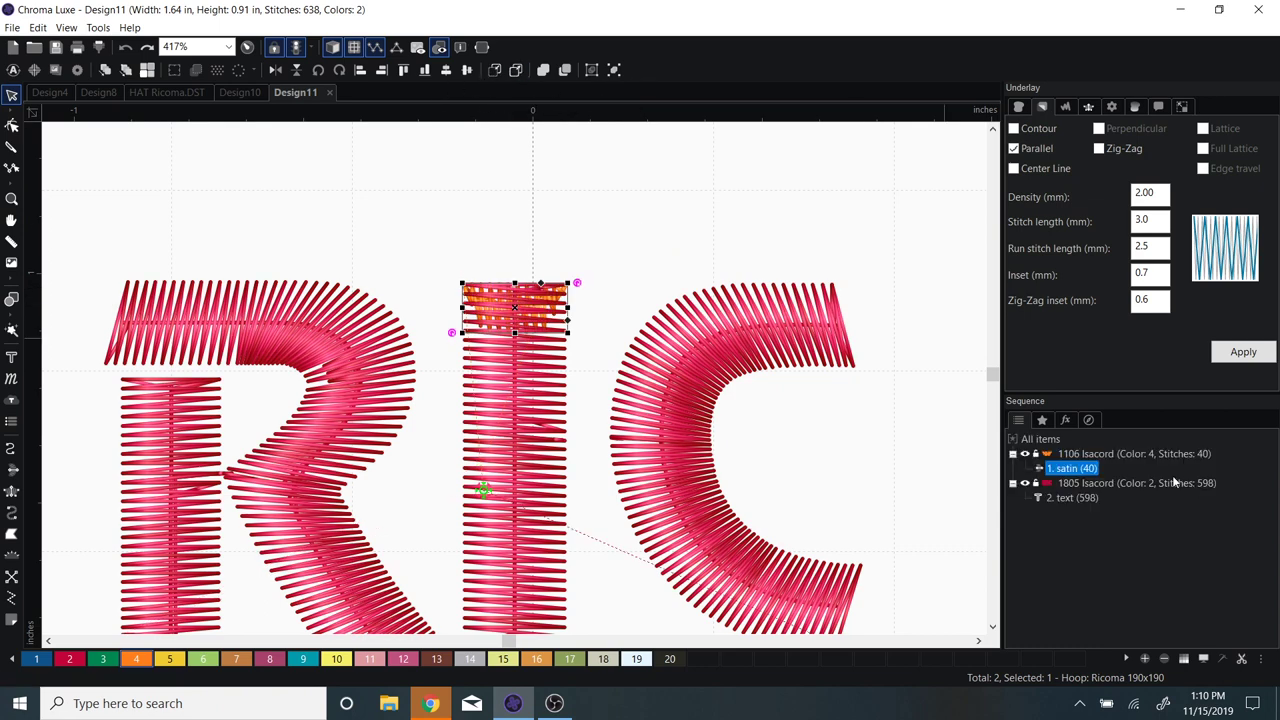
Step: Duplicate the orange satin trapezoid, place the copy above the gap between I and C, and rotate it upside down
click(1127, 453)
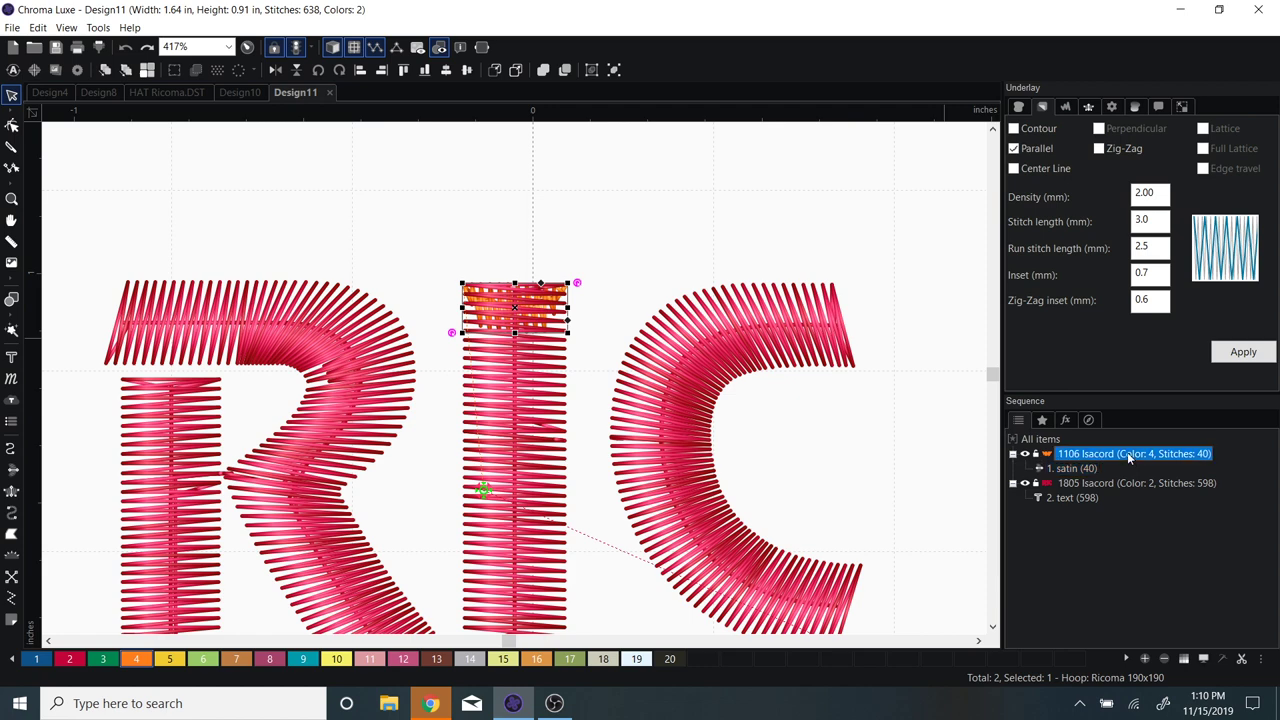
right_click(548, 310)
click(594, 385)
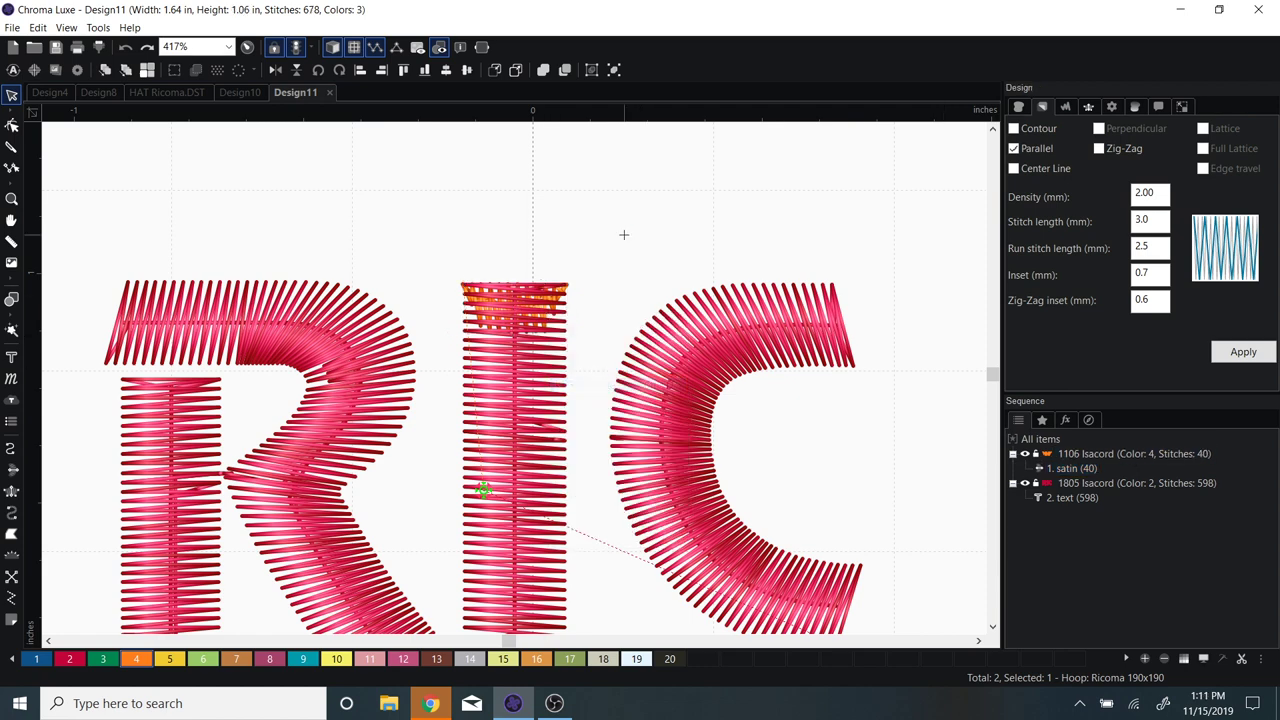
click(626, 237)
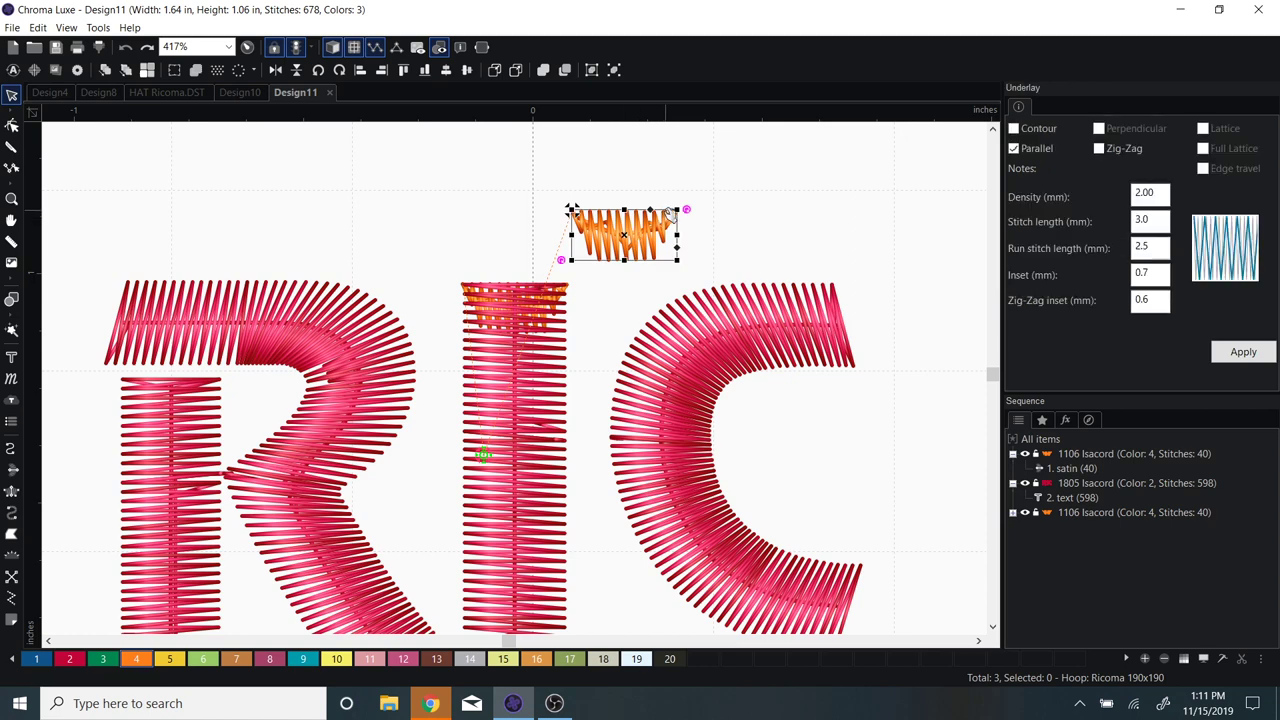
drag(688, 208, 551, 251)
Step: Move the upside-down satin copy onto the lower end of the I and send it before the lettering in the stitch sequence
scroll(634, 314, down, 1)
scroll(636, 320, down, 2)
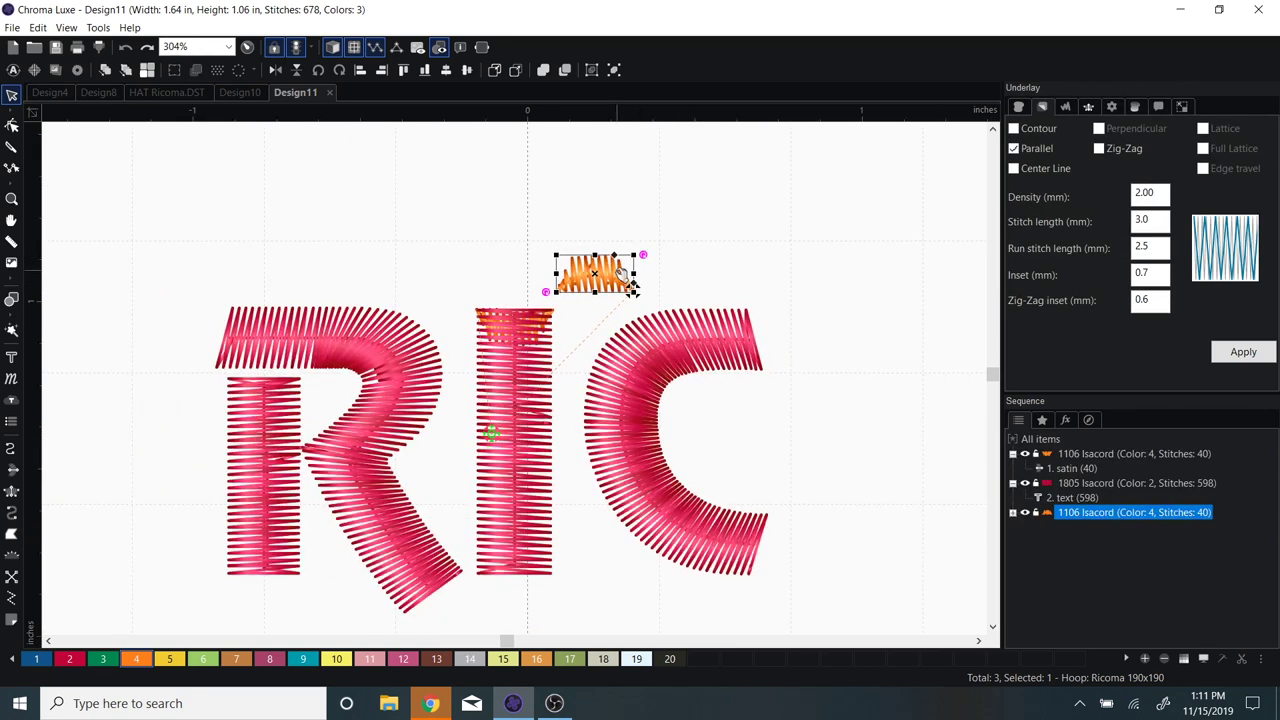
drag(630, 288, 541, 552)
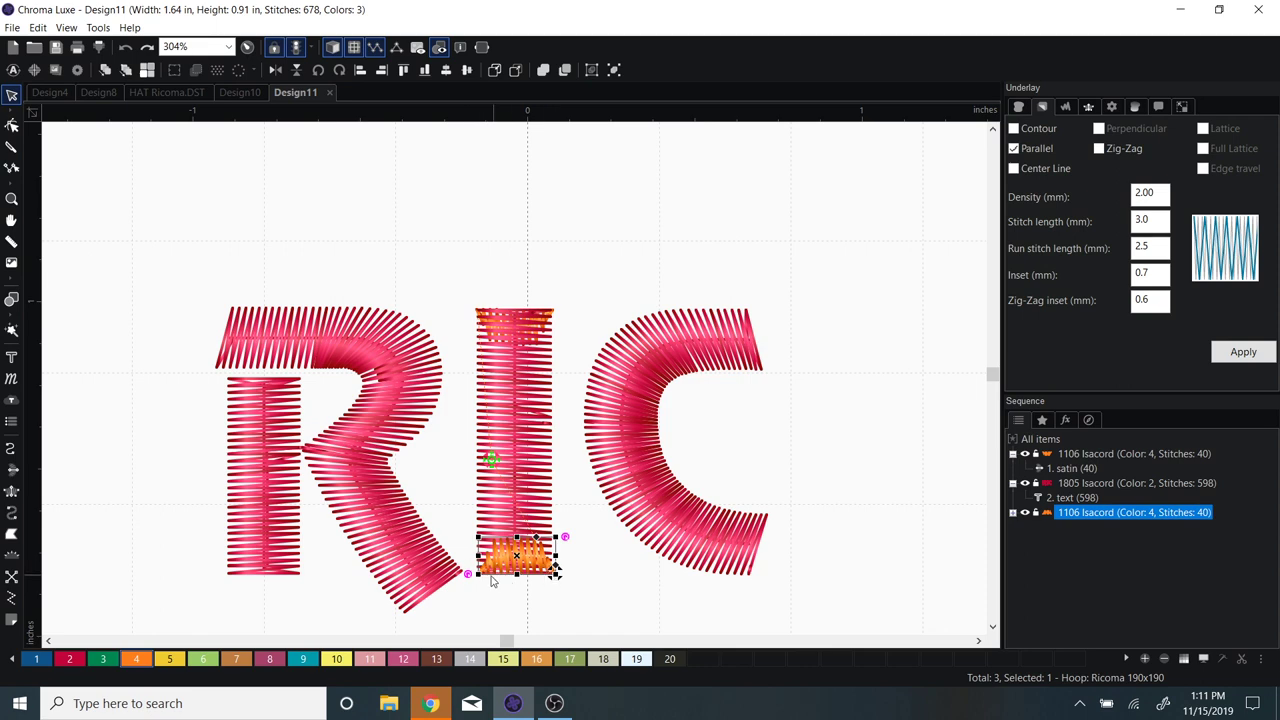
click(514, 73)
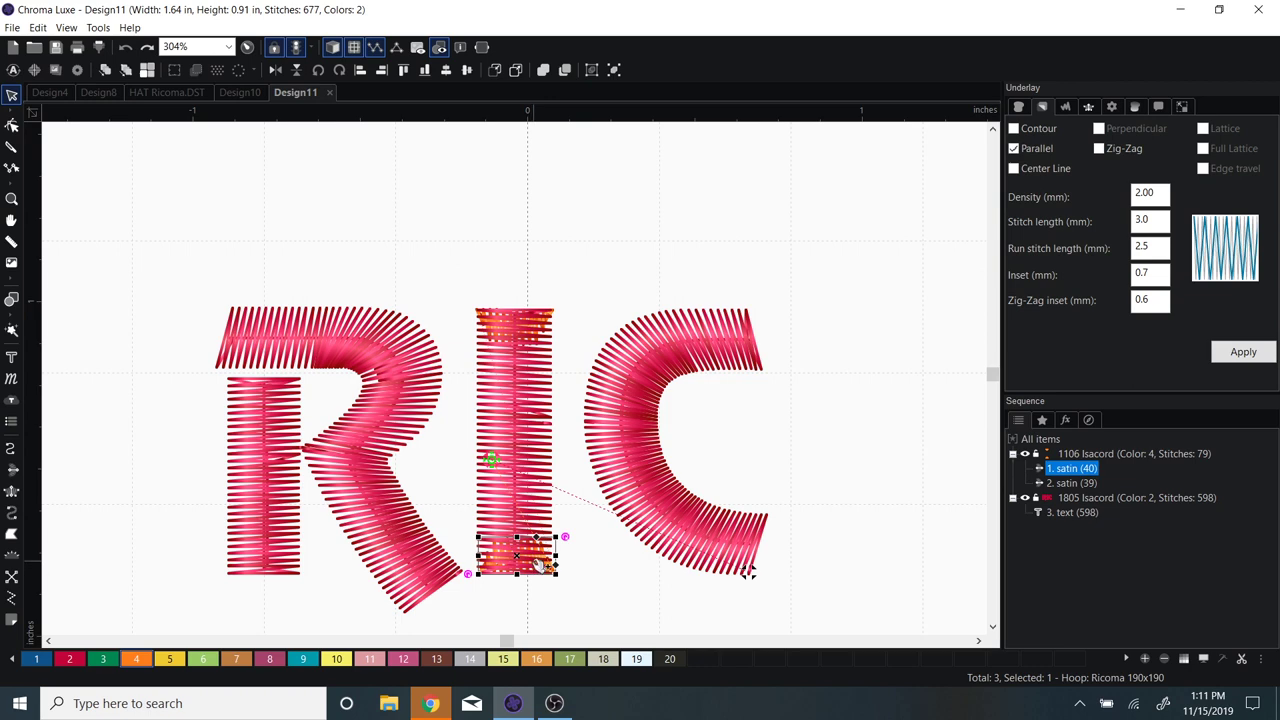
Step: Move the lower satin copy onto the lower end of the C, then resize and rotate it to fit the slanted stroke end
drag(540, 565, 771, 491)
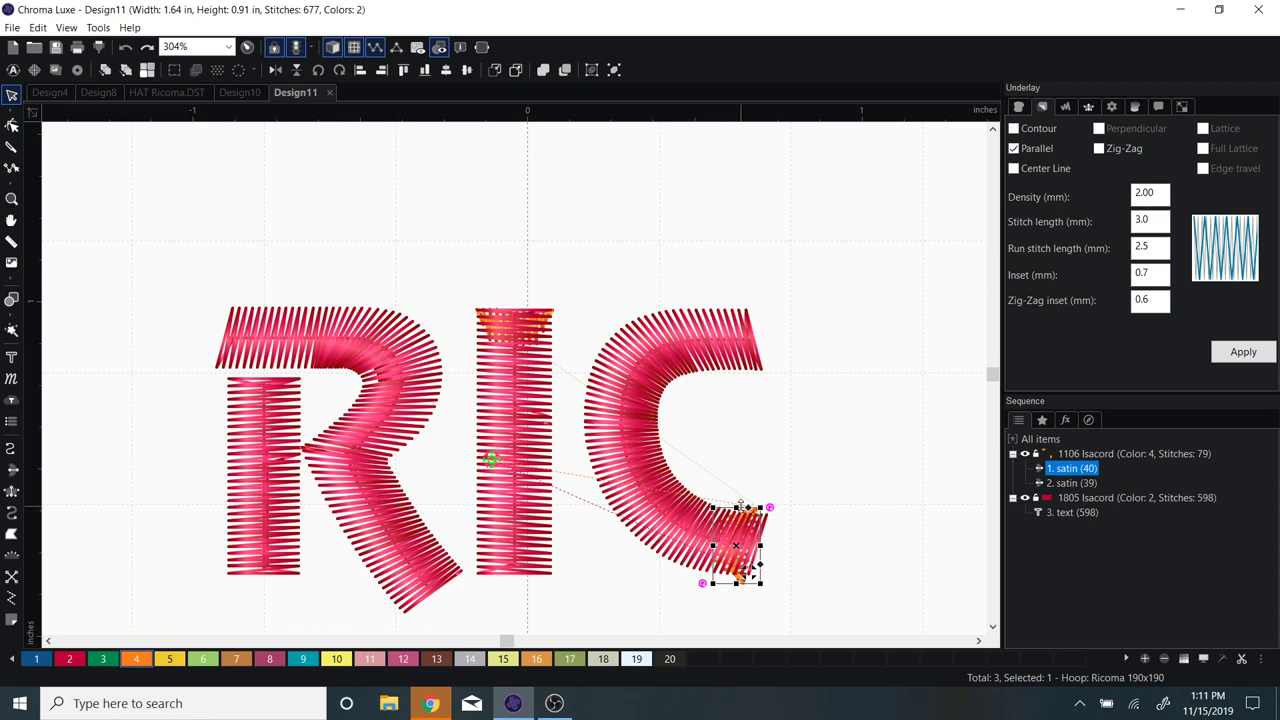
click(748, 566)
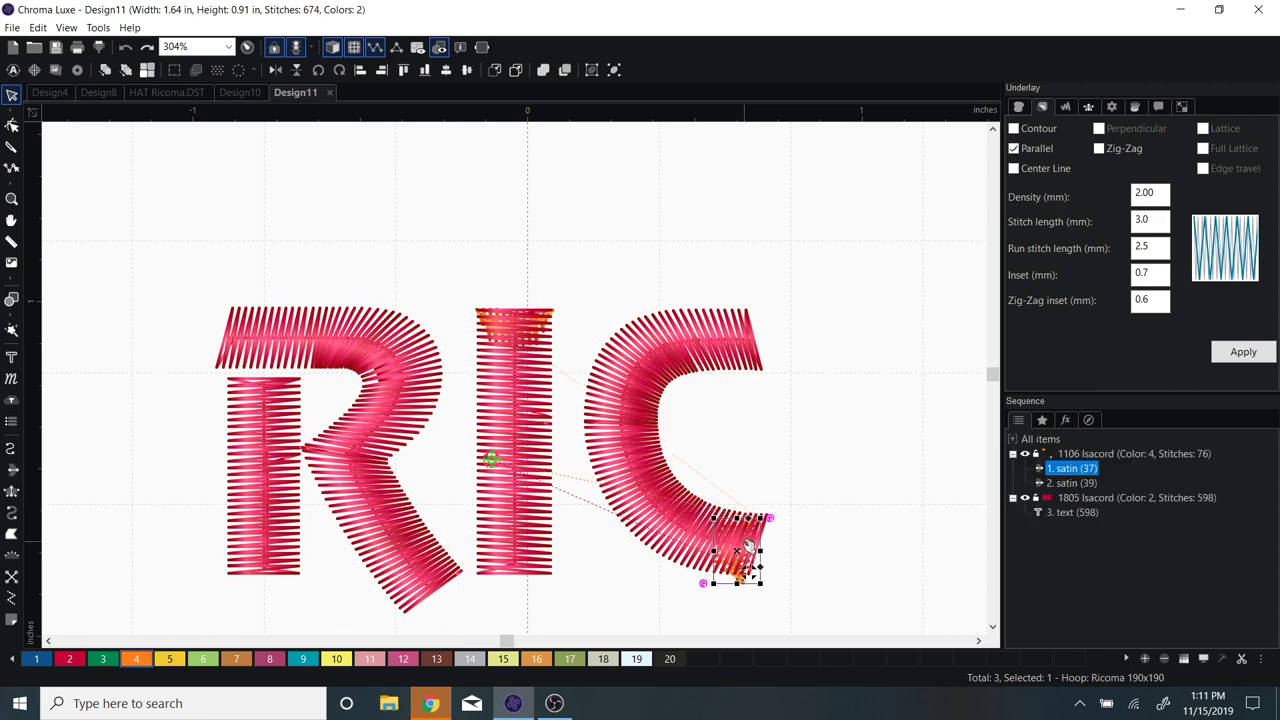
drag(743, 565, 748, 570)
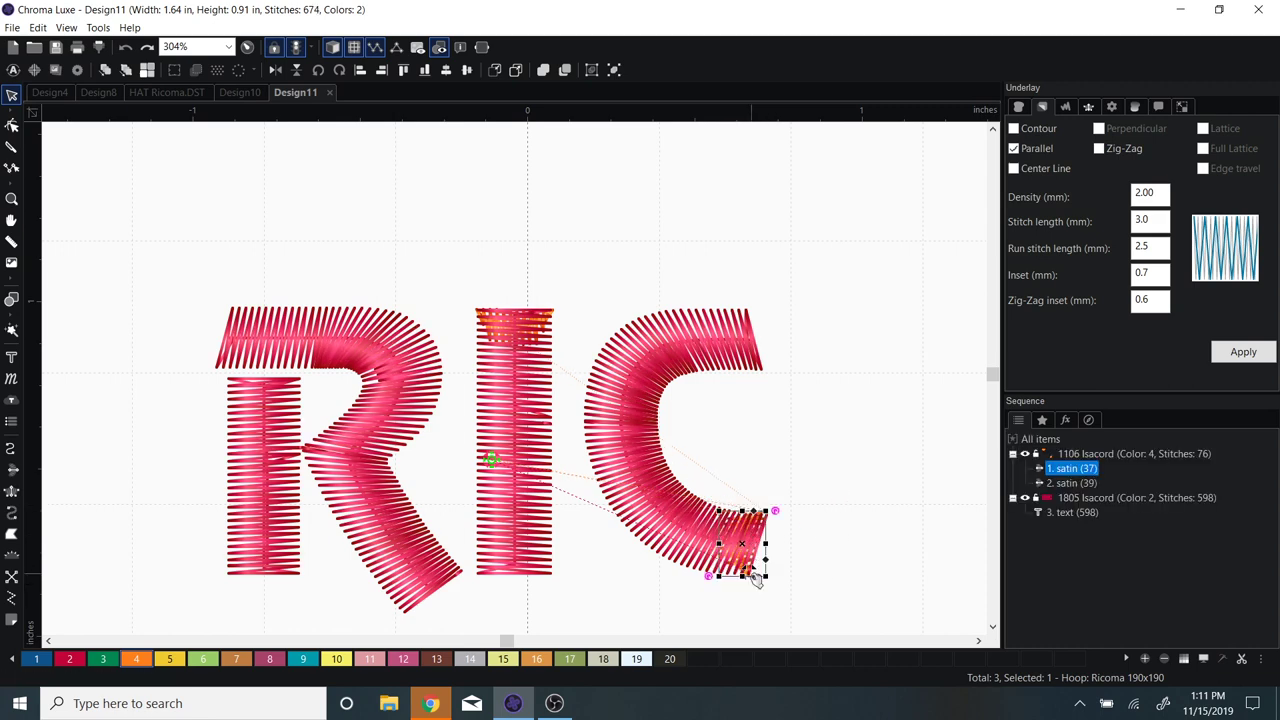
drag(766, 512, 772, 516)
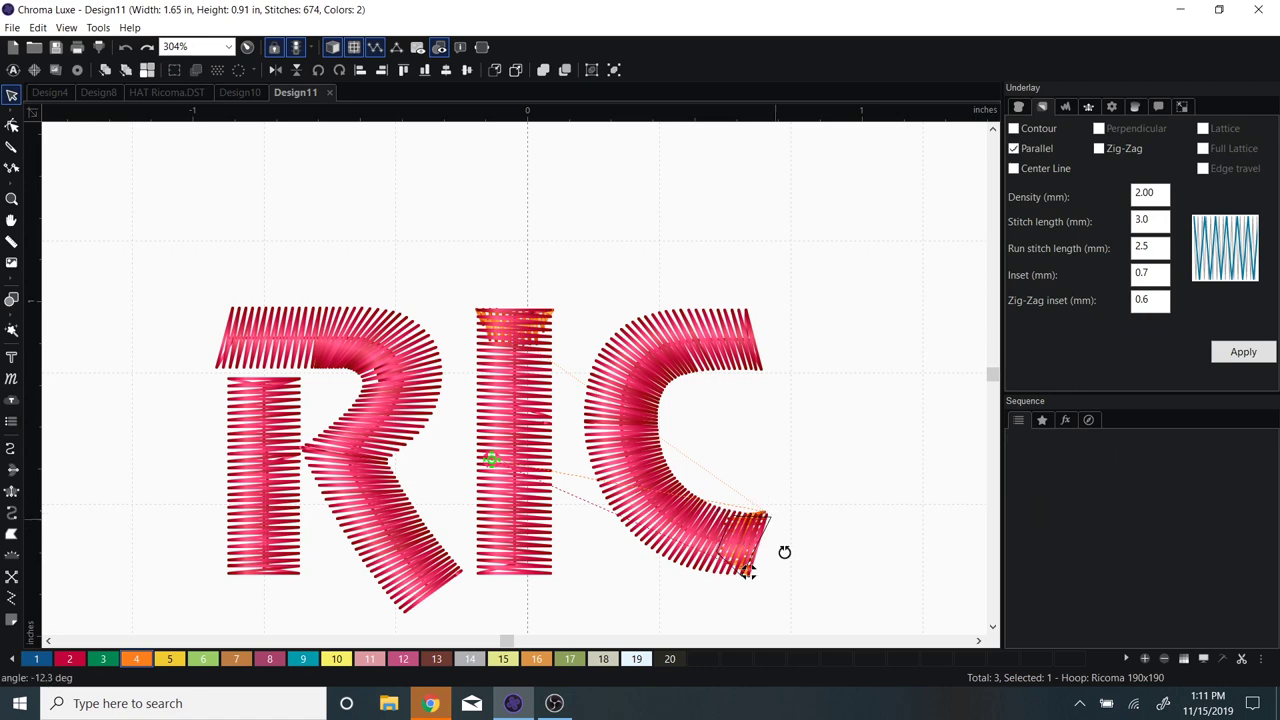
click(843, 474)
scroll(839, 490, down, 1)
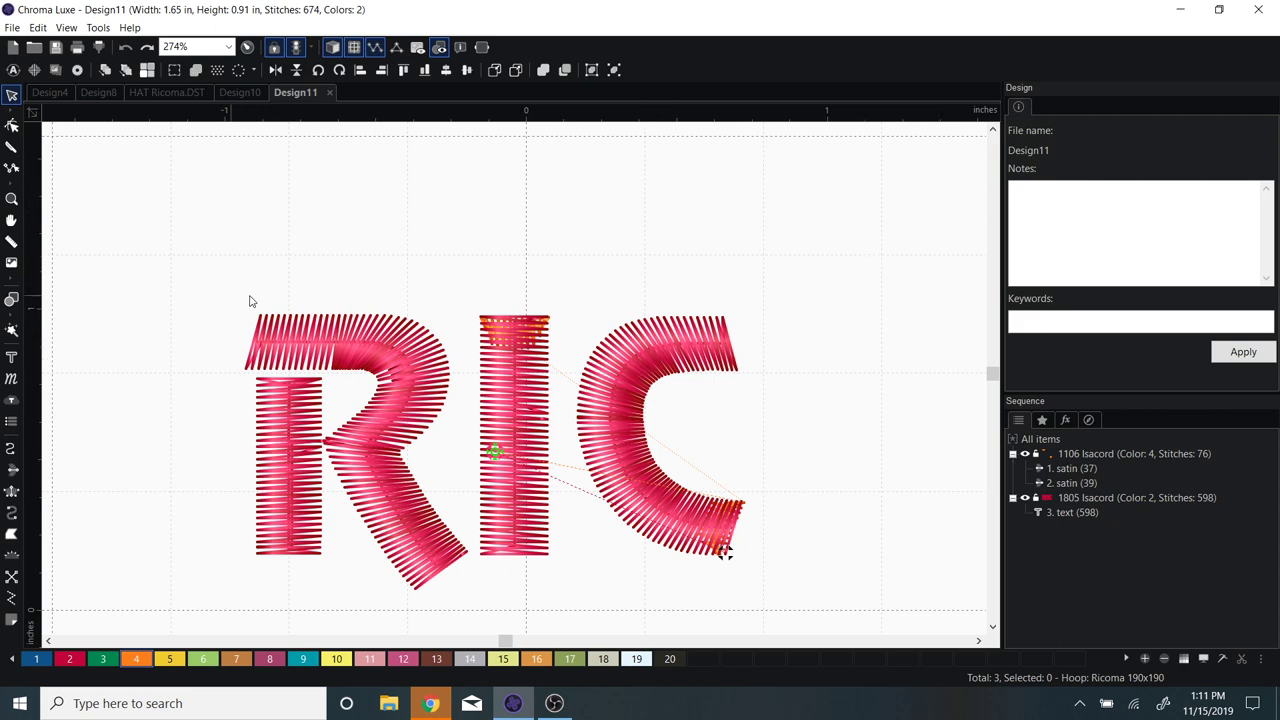
Step: Set the satin fill density of the red RIC lettering to 0.2 mm and apply the change
click(1070, 455)
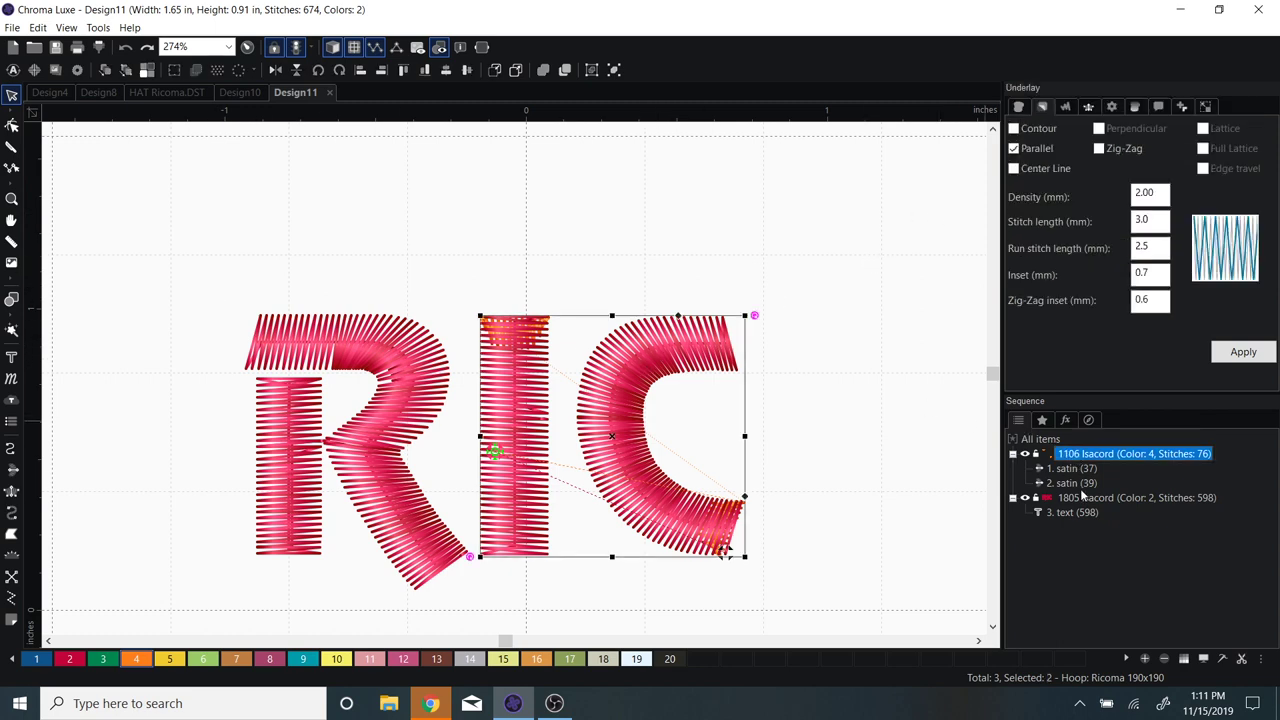
click(1082, 497)
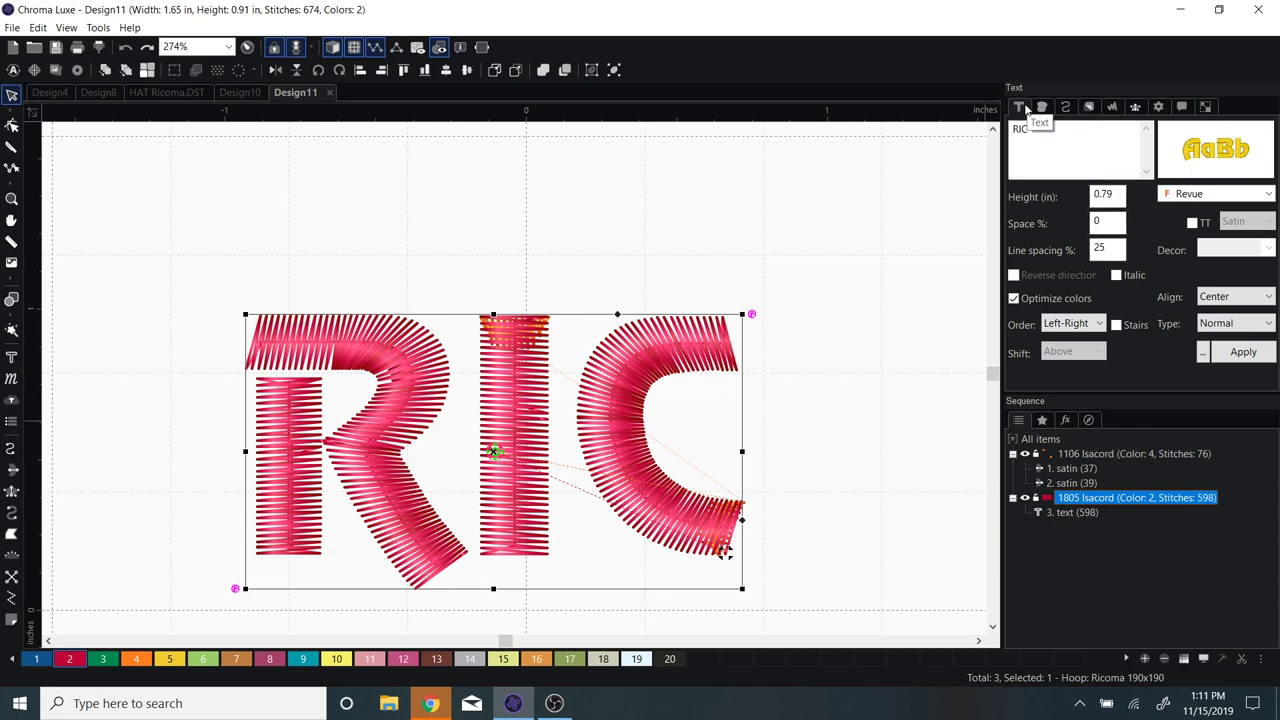
click(1042, 107)
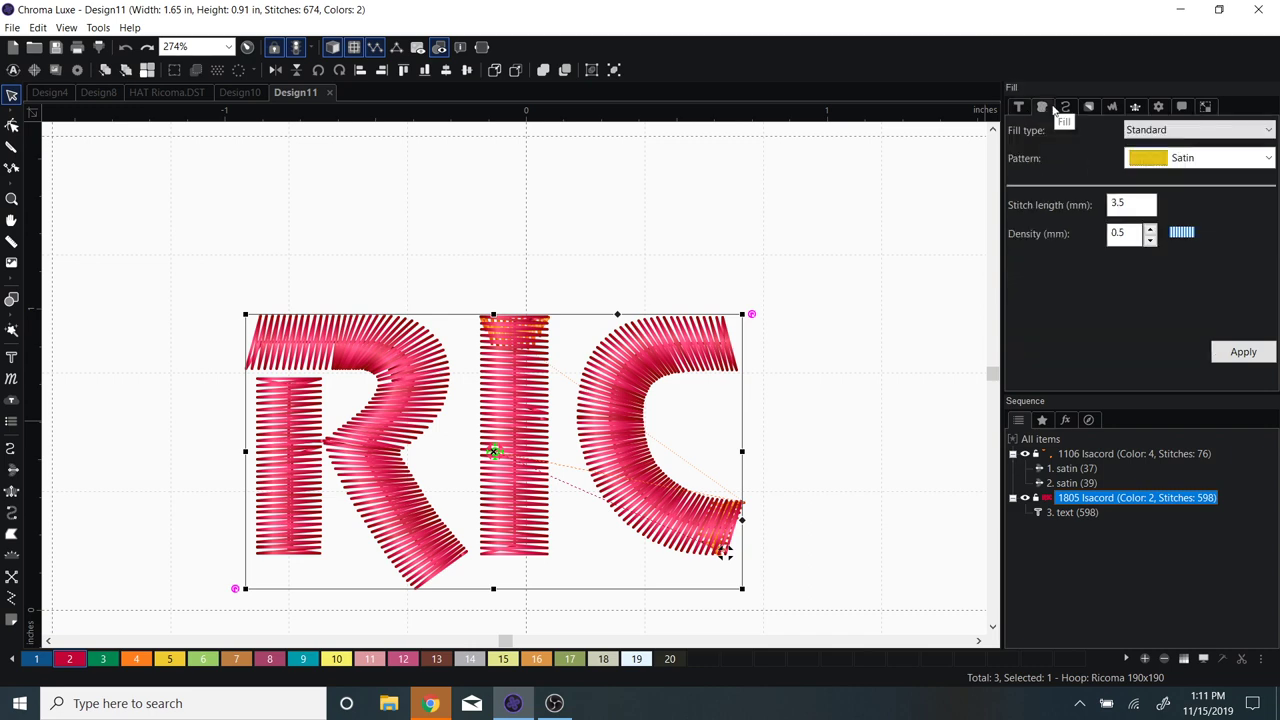
click(1151, 241)
click(1151, 241)
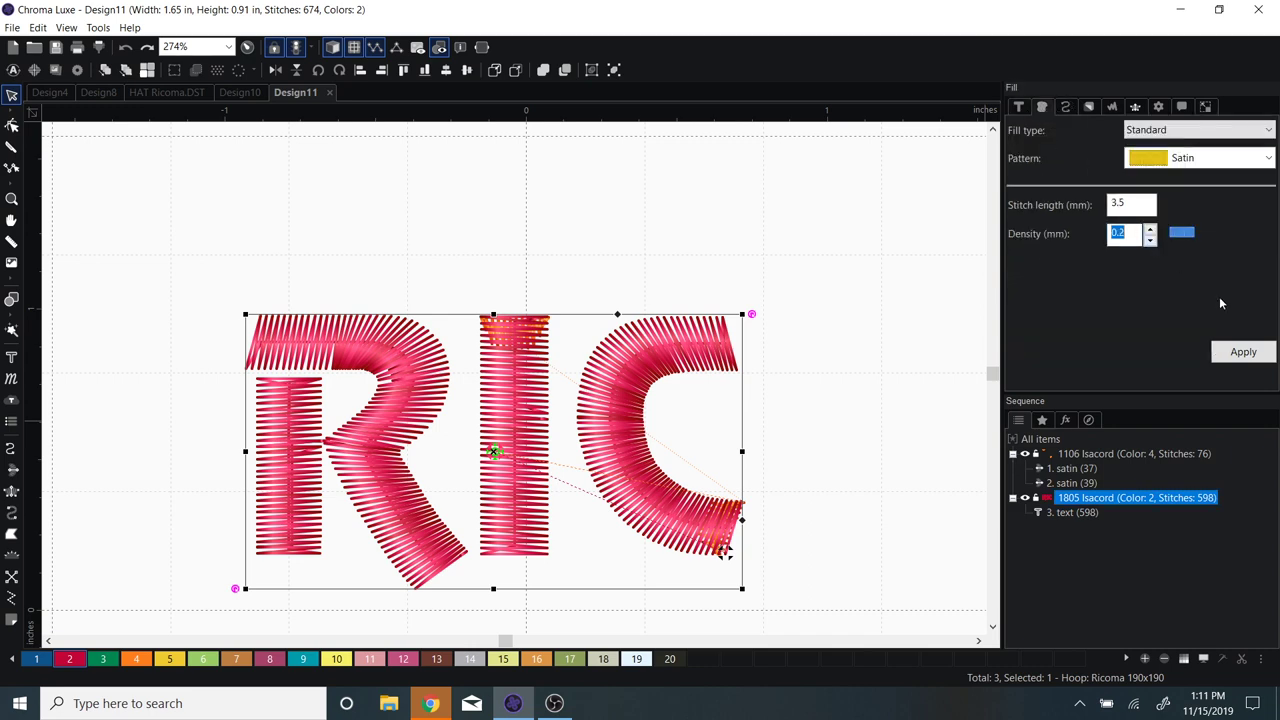
click(1240, 352)
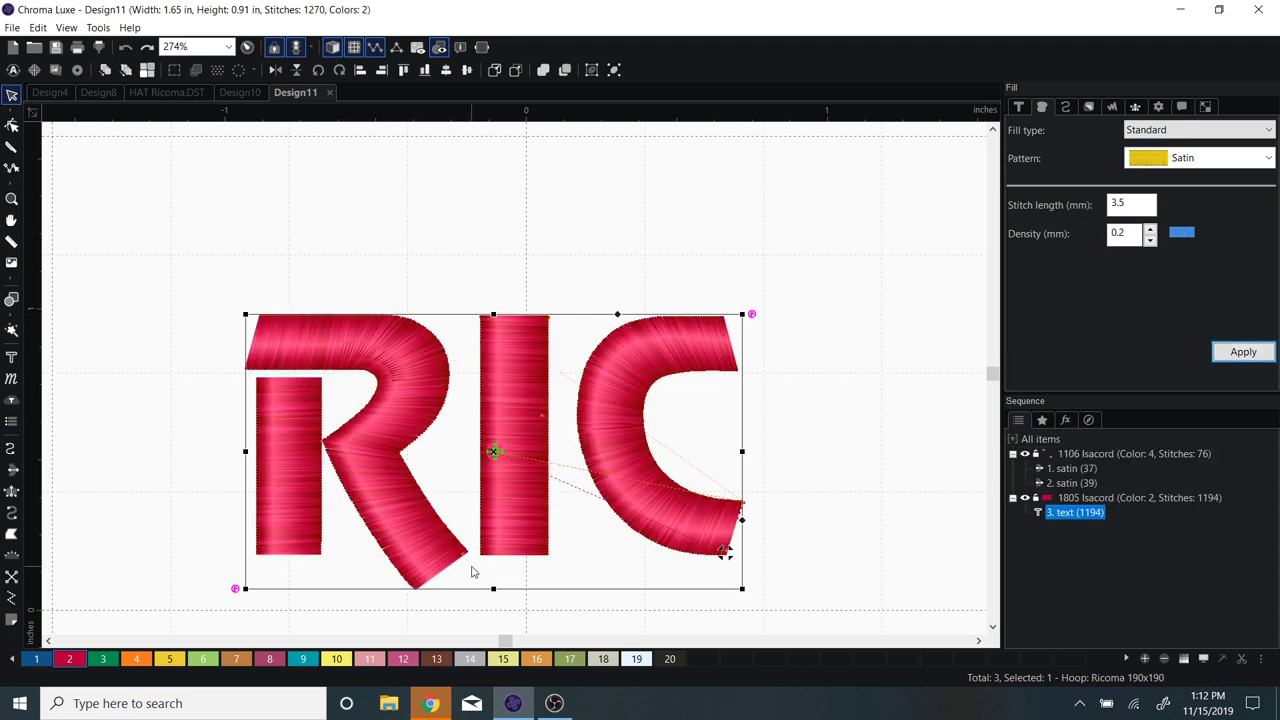
scroll(778, 458, down, 3)
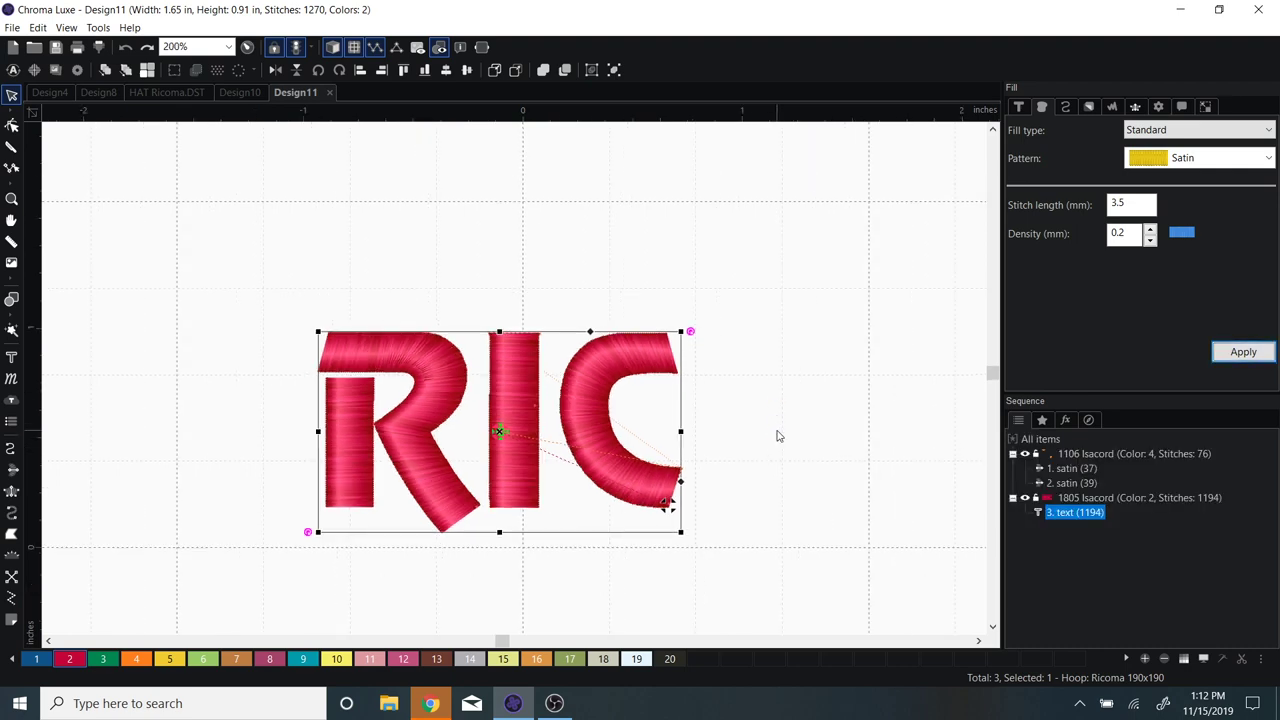
click(807, 524)
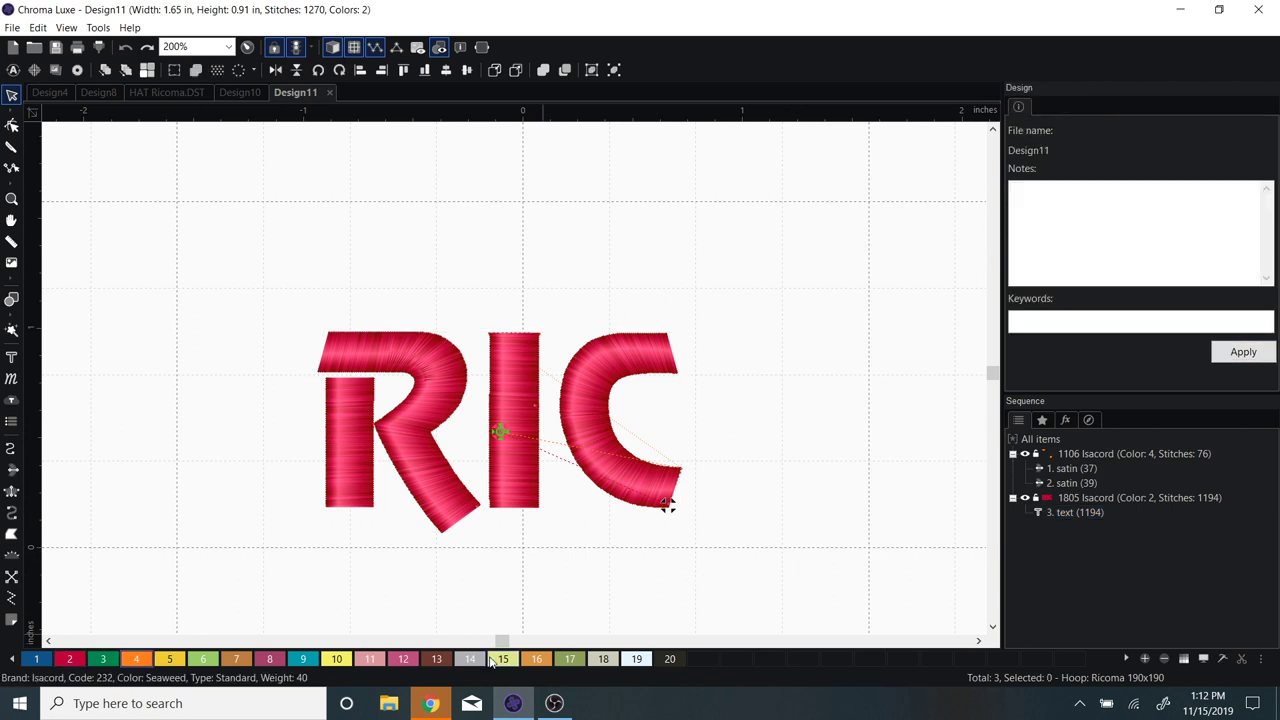
click(668, 505)
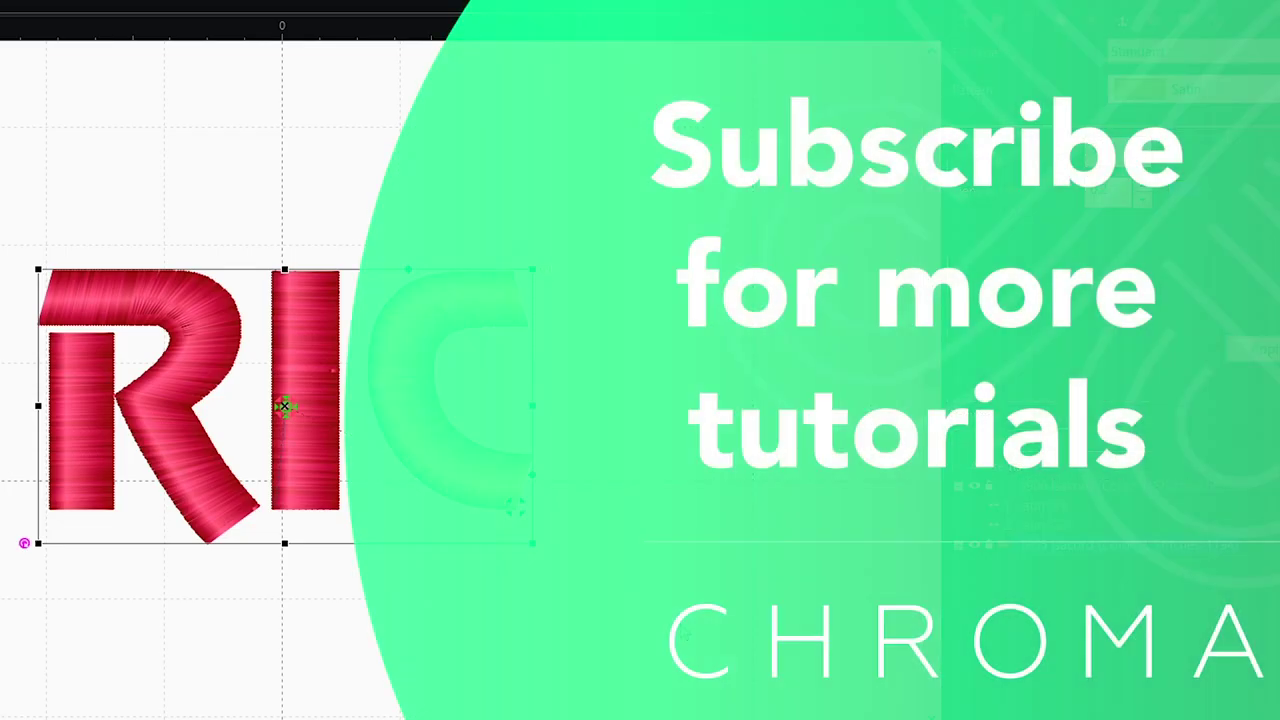